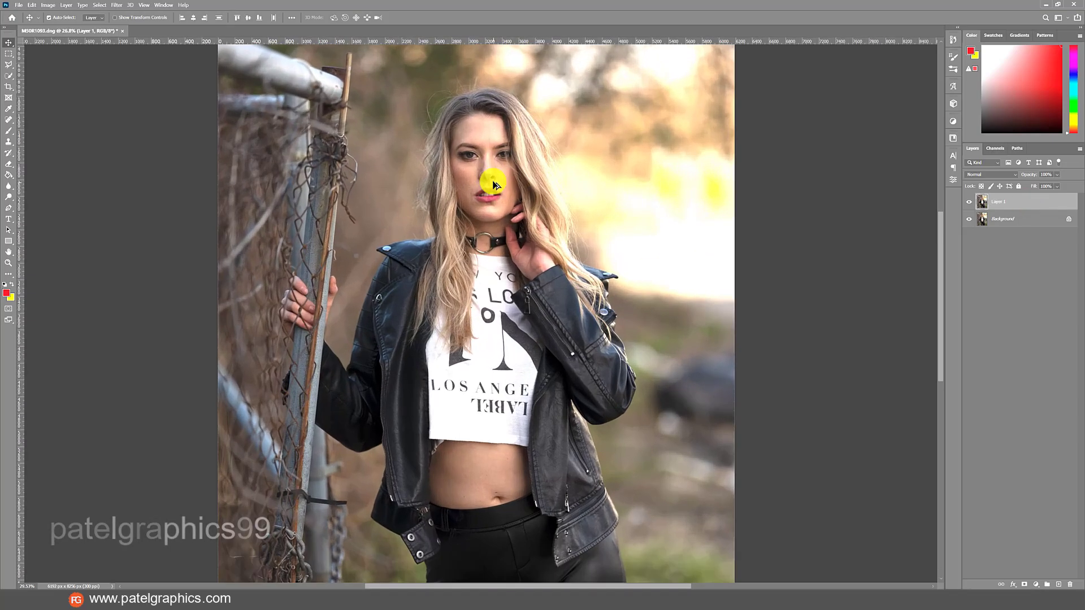
Step: Remove the blemishes on the outer cheek beside the exposed eye using a small Content-Aware Spot Healing Brush
scroll(385, 195, "up", 3)
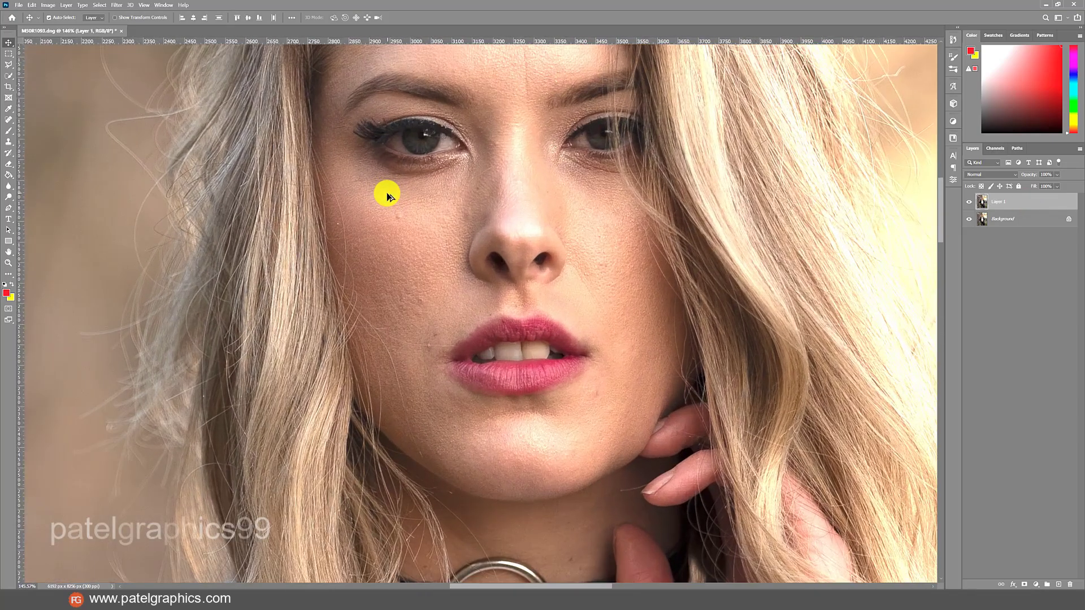
left_click(9, 113)
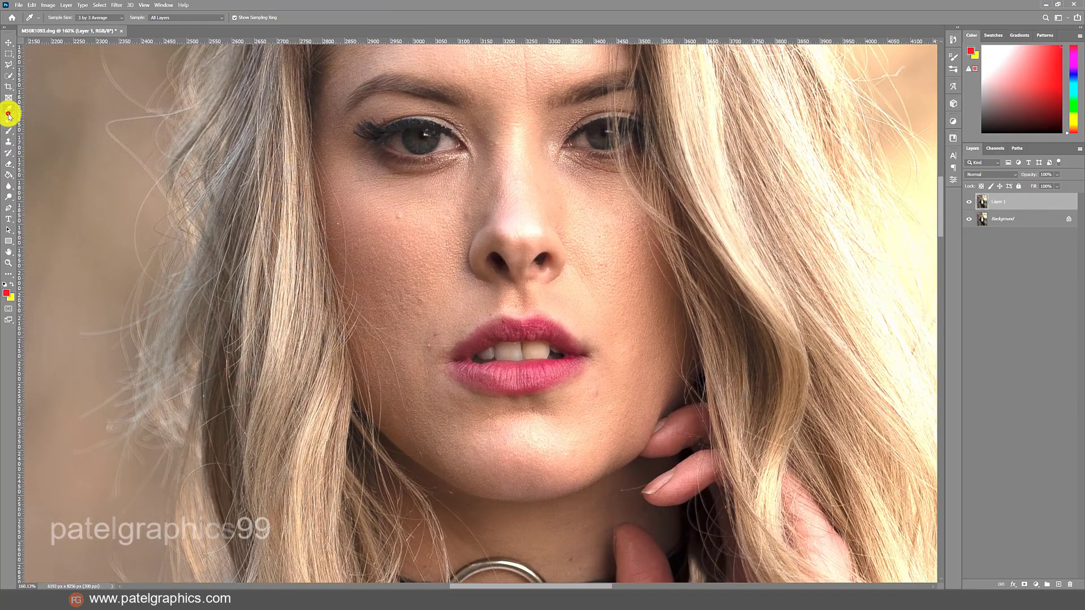
left_click(9, 118)
scroll(404, 226, "up", 3)
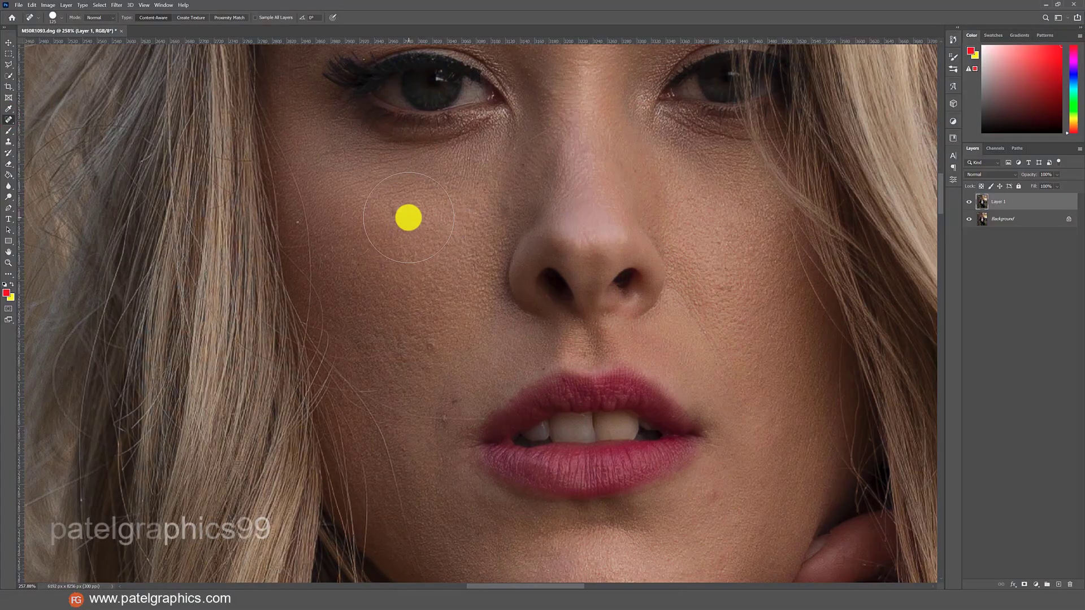
key("bracketleft")
key("bracketleft")
key("bracketleft")
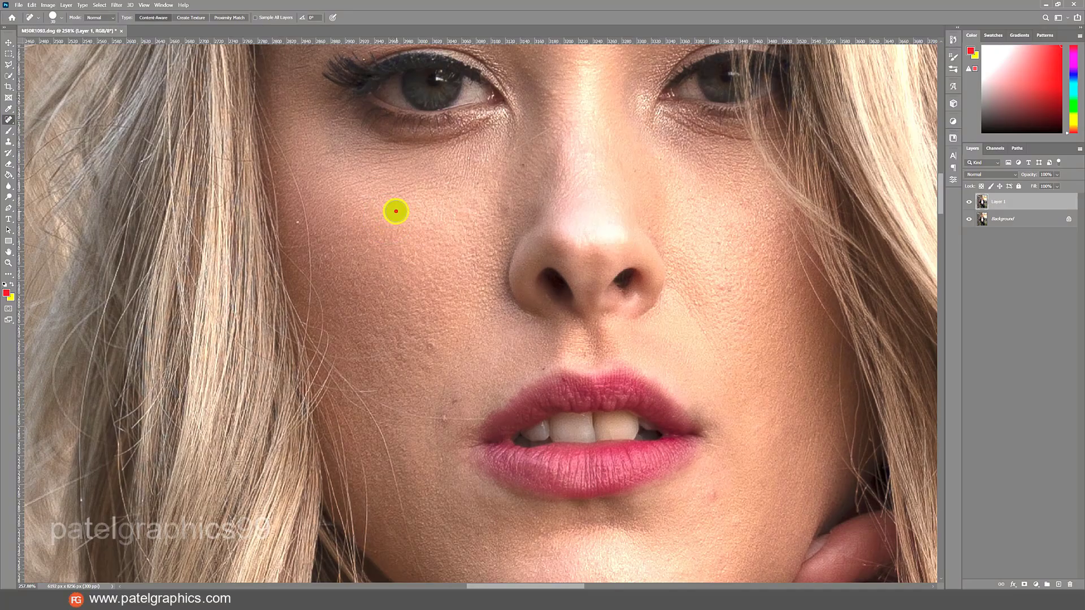
left_click(388, 204)
key("bracketleft")
key("bracketleft")
key("bracketleft")
left_click(297, 222)
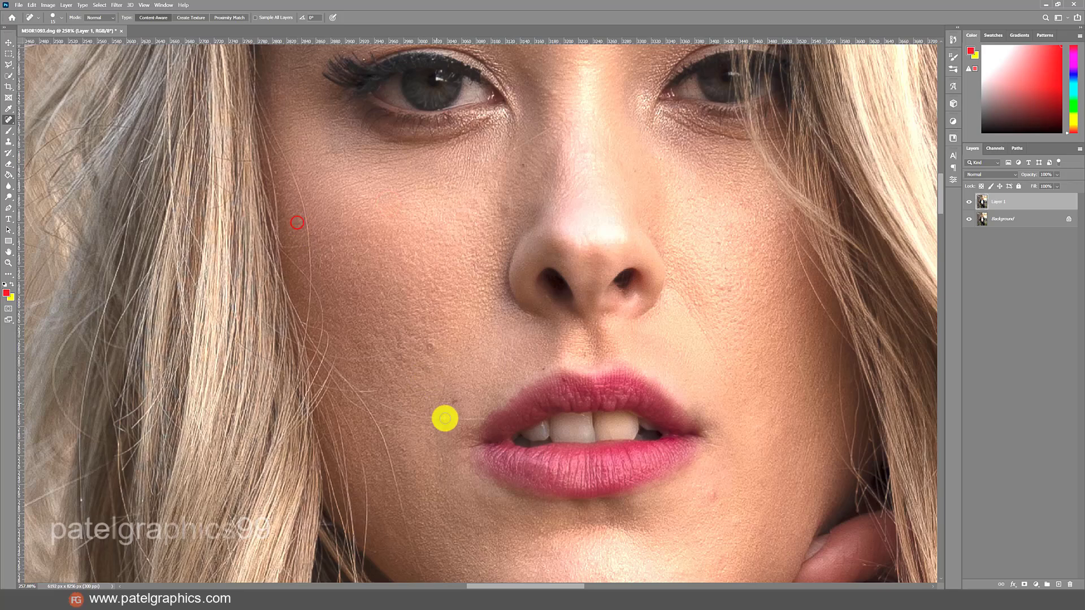
Step: Heal the spots beside the mouth corner, on the lower cheek and beside the nose with a slightly larger brush
left_click(444, 420)
key("bracketright")
left_click(453, 400)
left_click(429, 347)
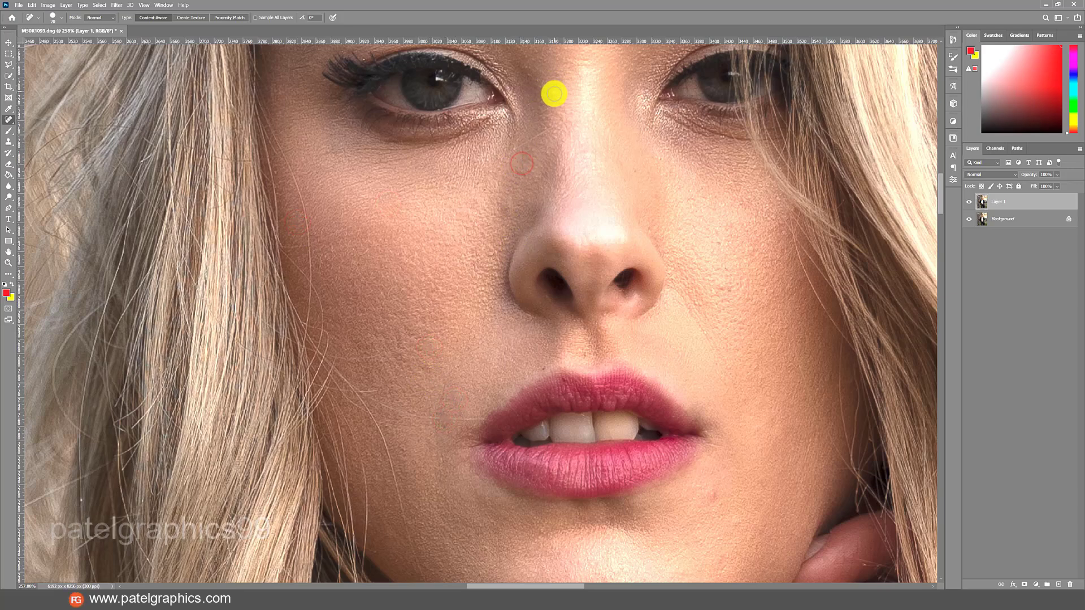
left_click(504, 206)
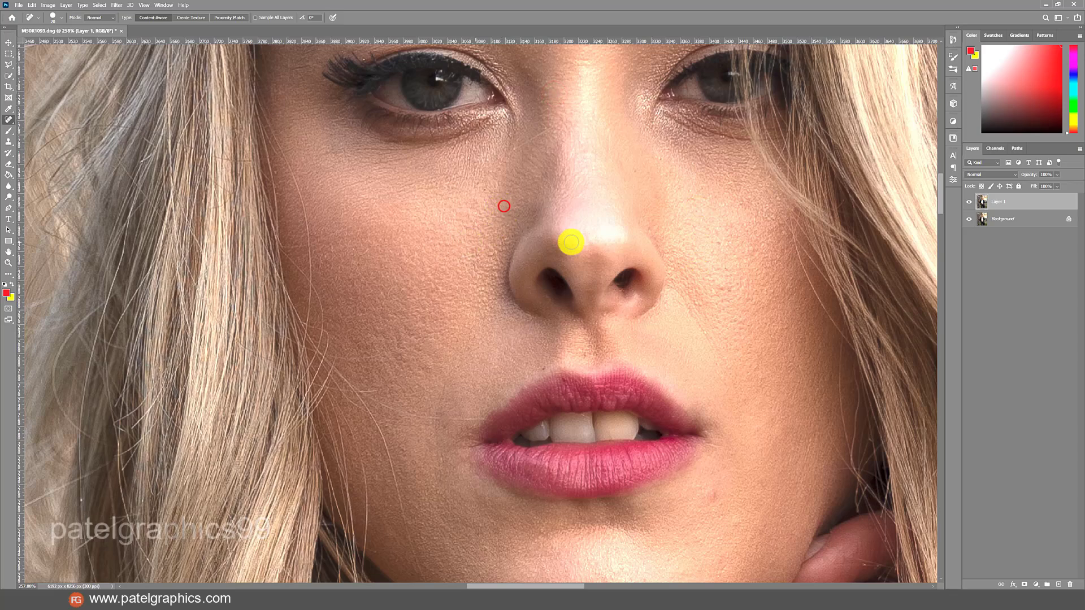
Step: Heal the remaining blemishes on the opposite cheek, beside the chin and on the forehead
left_click(725, 287)
left_click(715, 238)
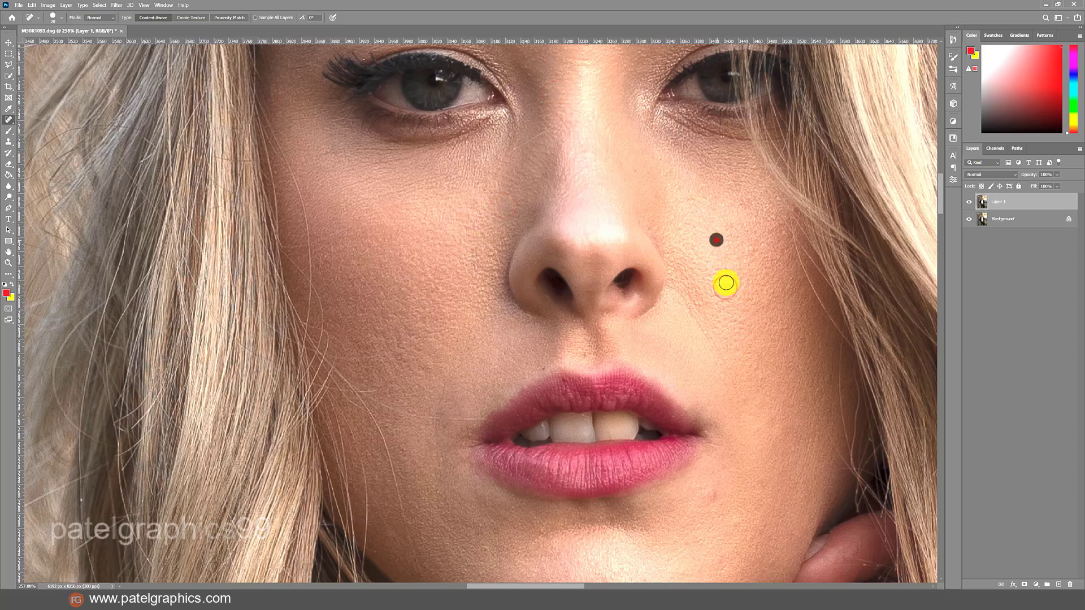
left_click(711, 495)
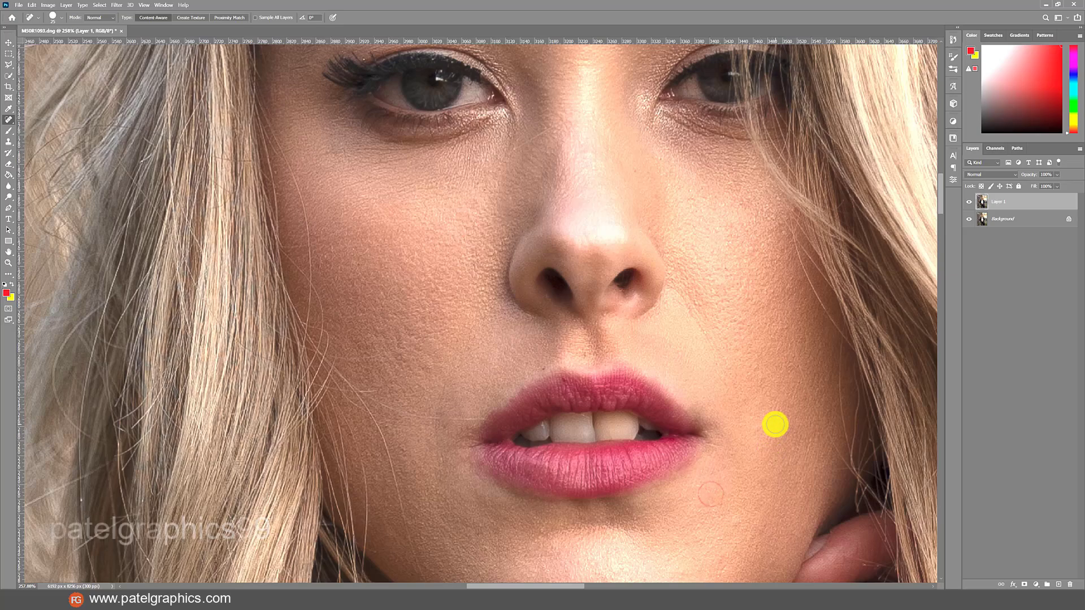
left_click(774, 423)
left_click(761, 488)
scroll(650, 477, "down", 5)
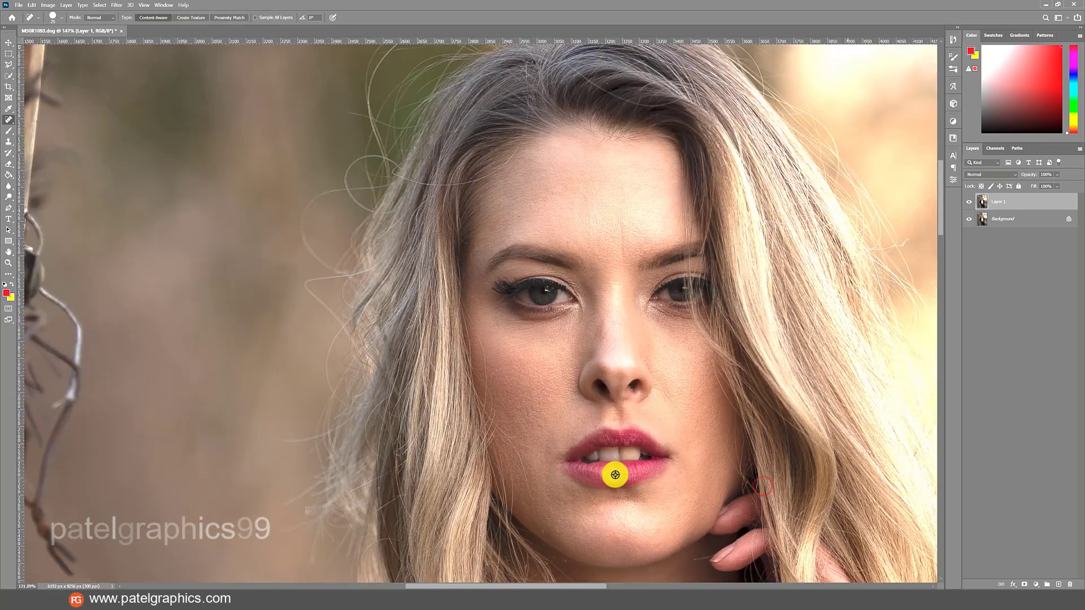
scroll(617, 319, "up", 3)
left_click(511, 245)
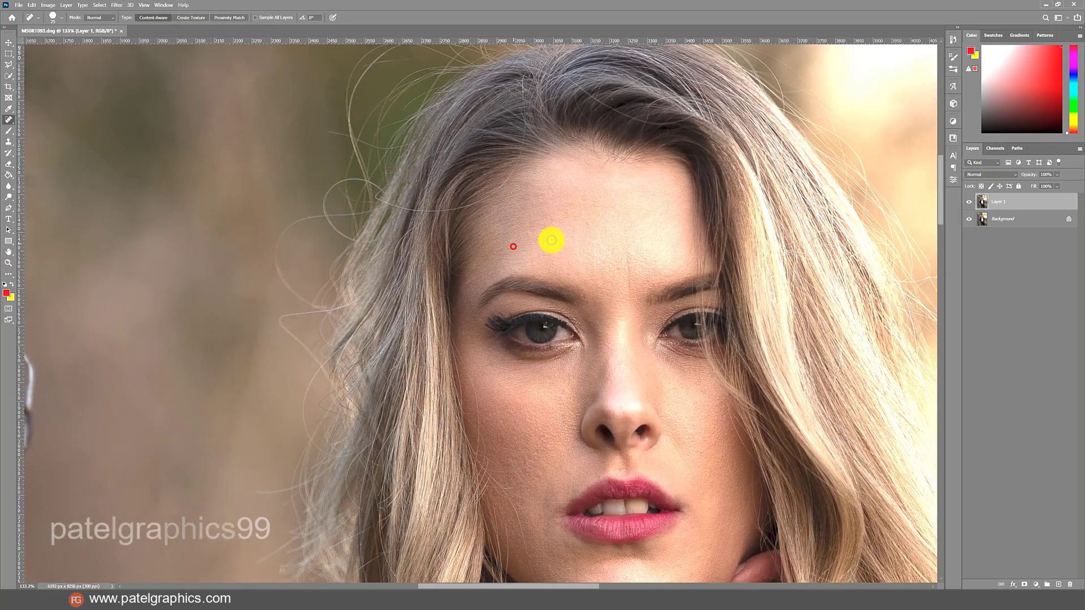
Step: Compare the retouched Layer 1 with the original by toggling its visibility, and review the whole photo
left_click(969, 201)
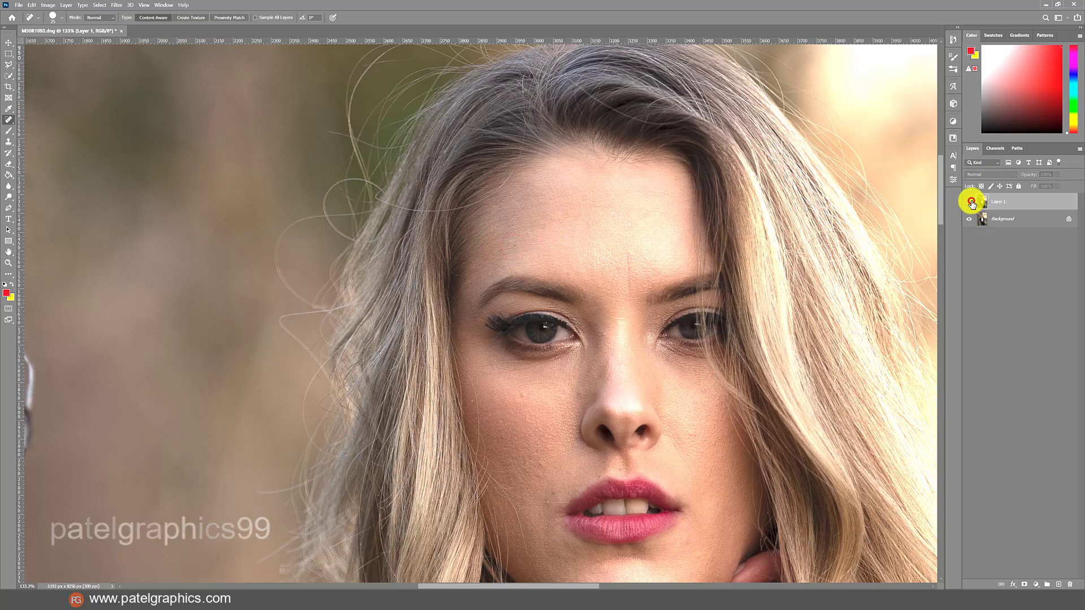
left_click(970, 201)
left_click(970, 201)
left_click(970, 201)
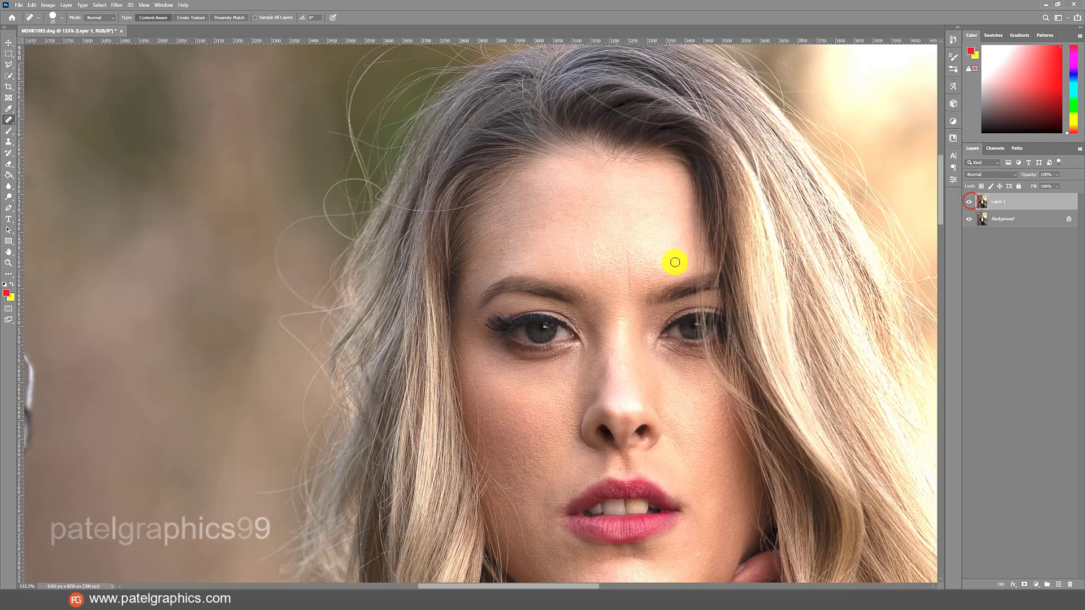
scroll(555, 310, "down", 4)
scroll(537, 403, "down", 5)
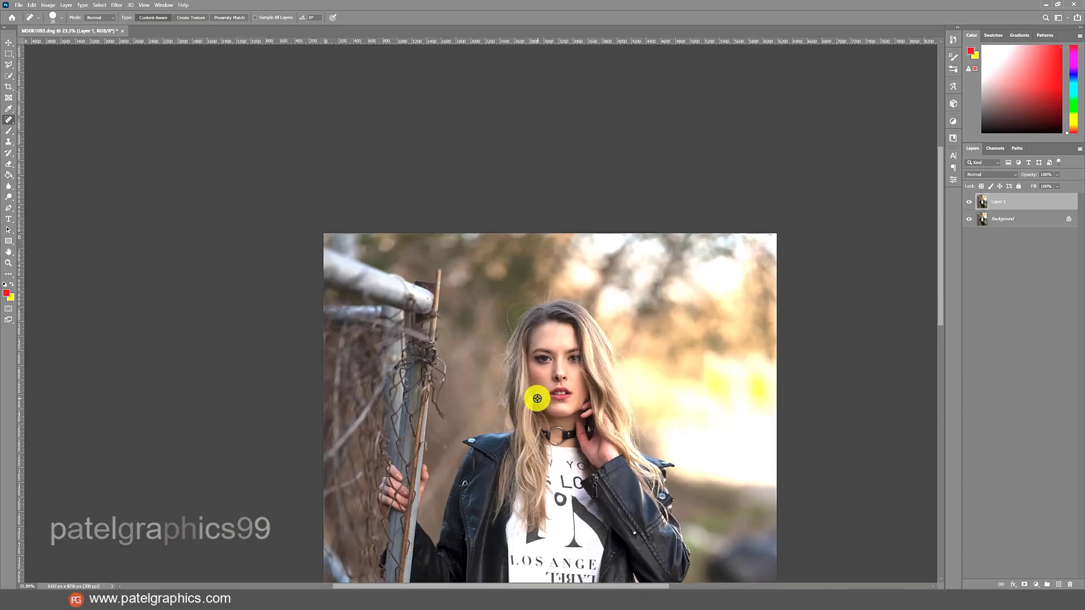
scroll(526, 403, "up", 1)
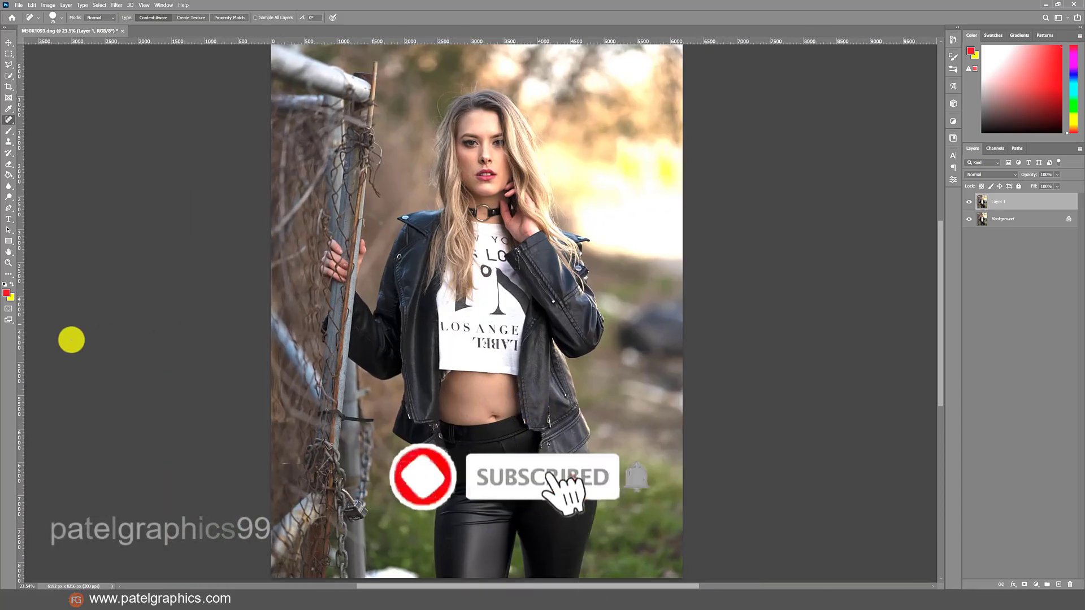
Step: Convert Layer 1 to a smart object and apply the Auto correction to it in the Camera Raw Filter
right_click(1003, 201)
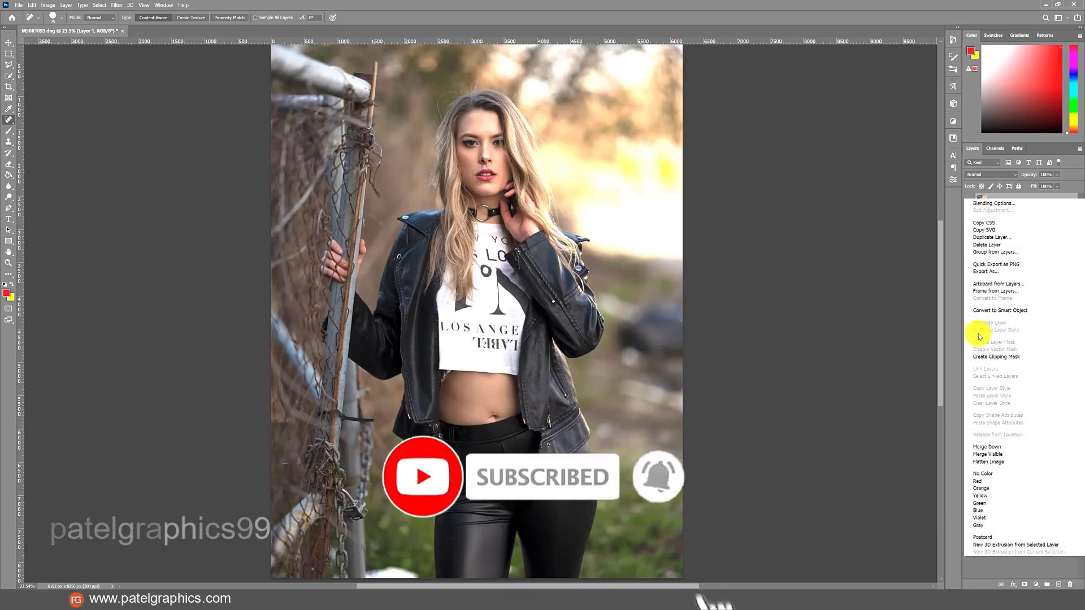
left_click(992, 310)
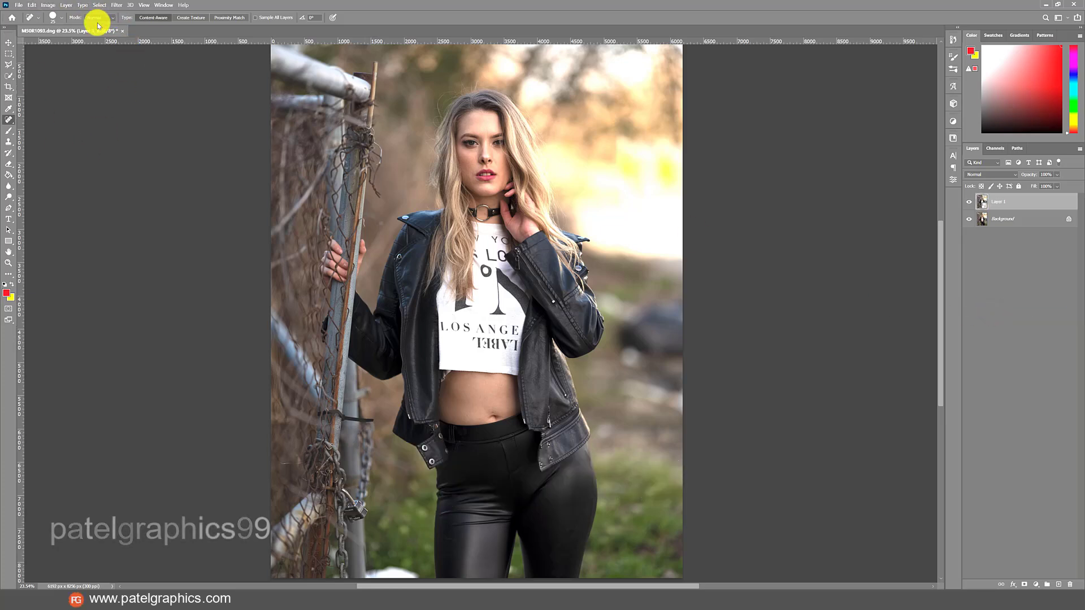
left_click(117, 6)
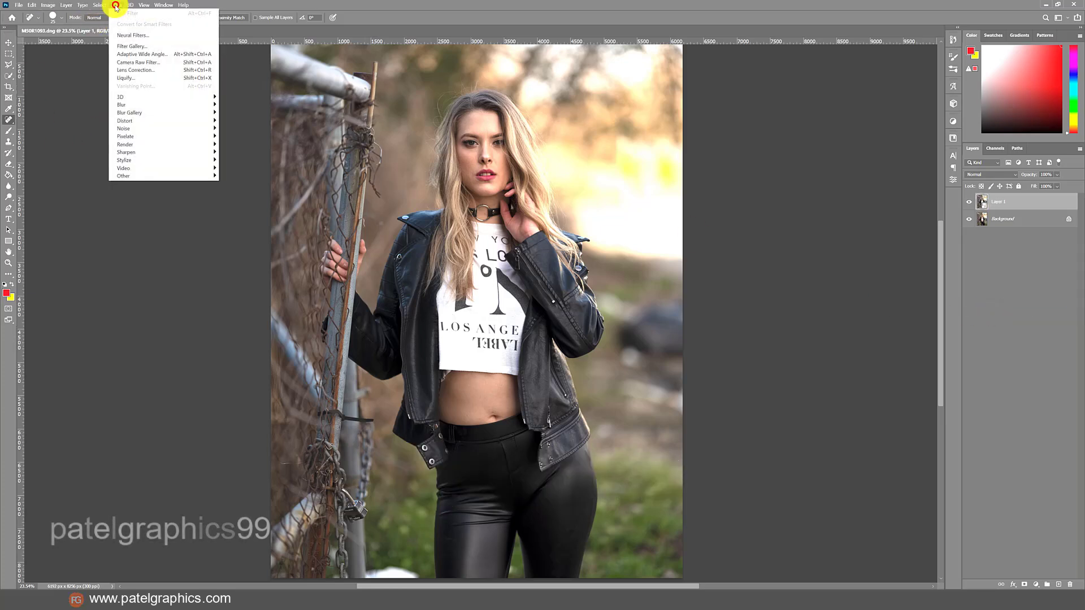
left_click(121, 64)
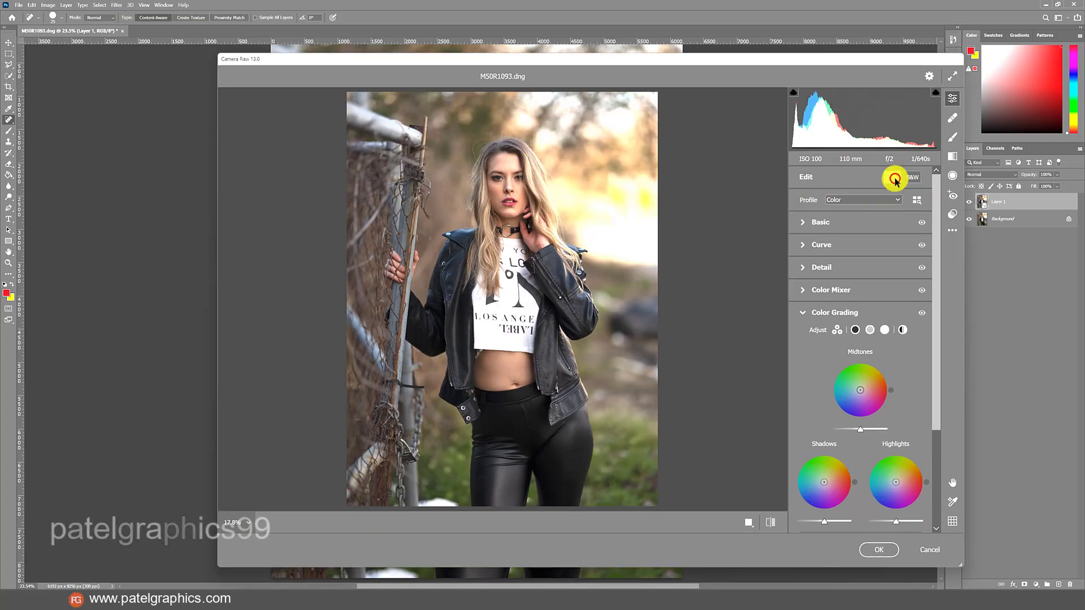
left_click(893, 177)
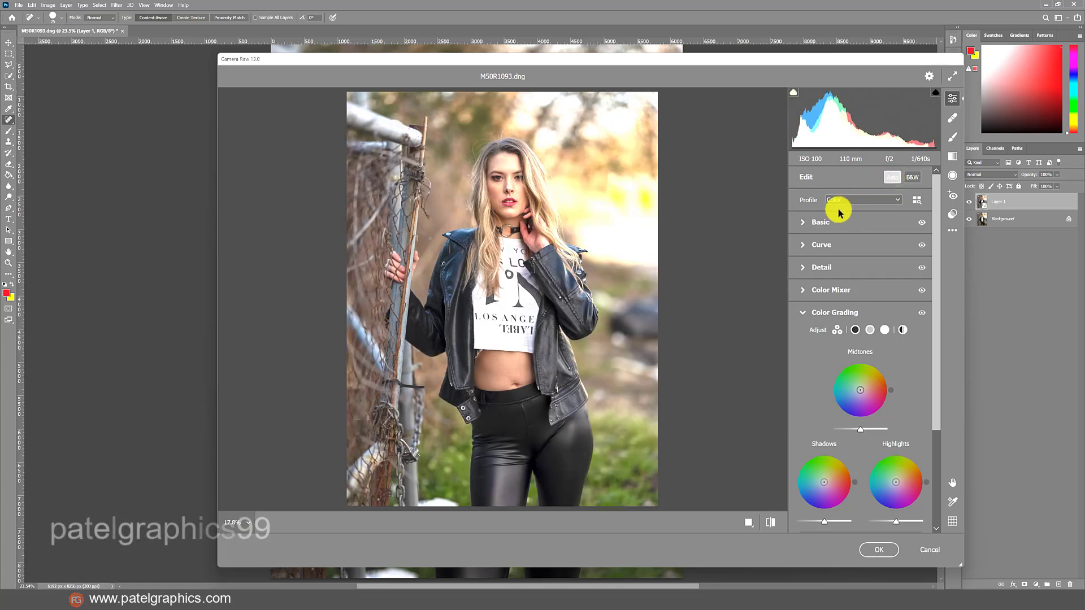
Step: Set the basic adjustments to Highlights -66, Contrast +14, Exposure +0.75 and Vibrance +20
left_click(797, 223)
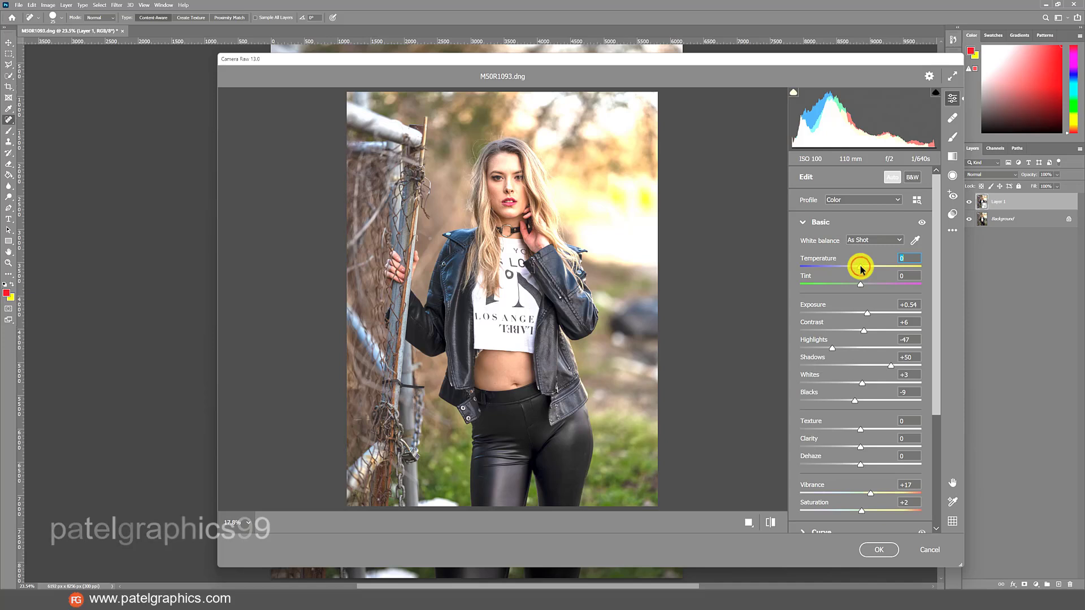
mouse_move(861, 269)
left_mouse_down()
mouse_move(853, 266)
mouse_move(863, 271)
left_mouse_up()
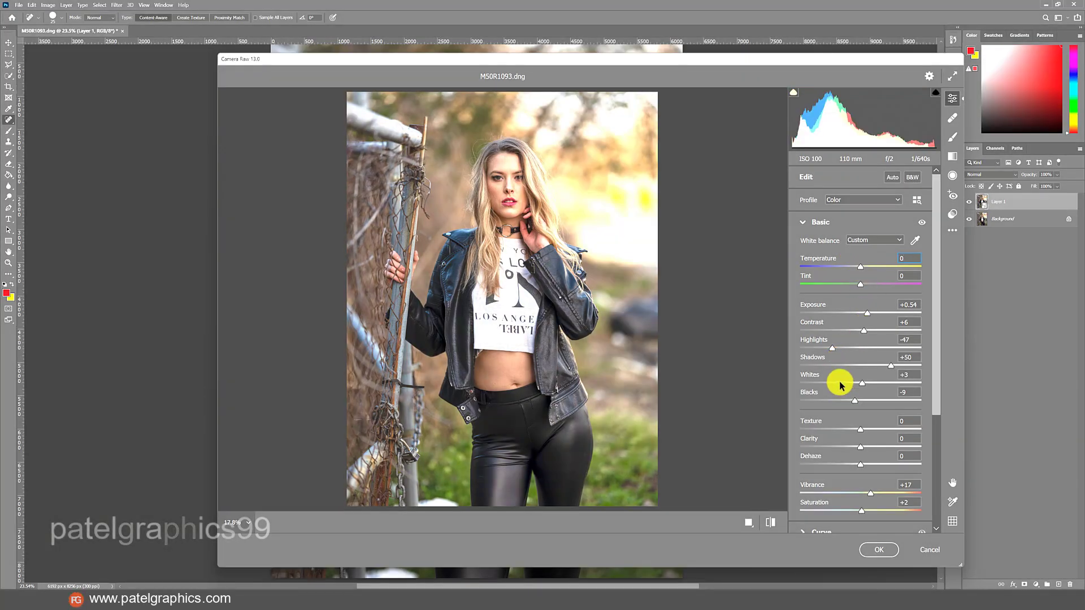
left_click_drag(833, 349, 822, 351)
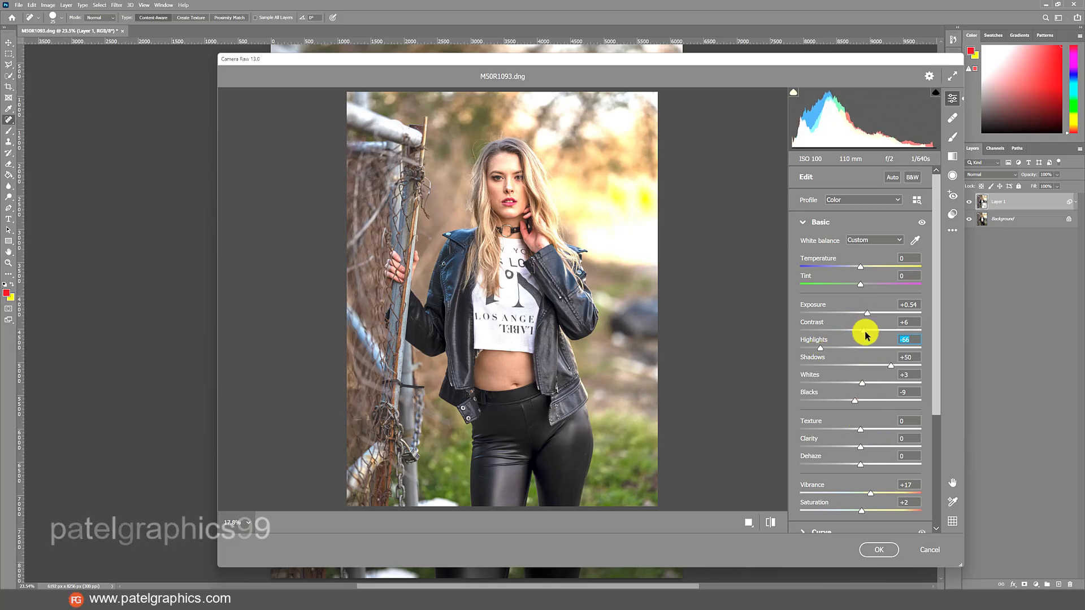
left_click_drag(866, 334, 870, 331)
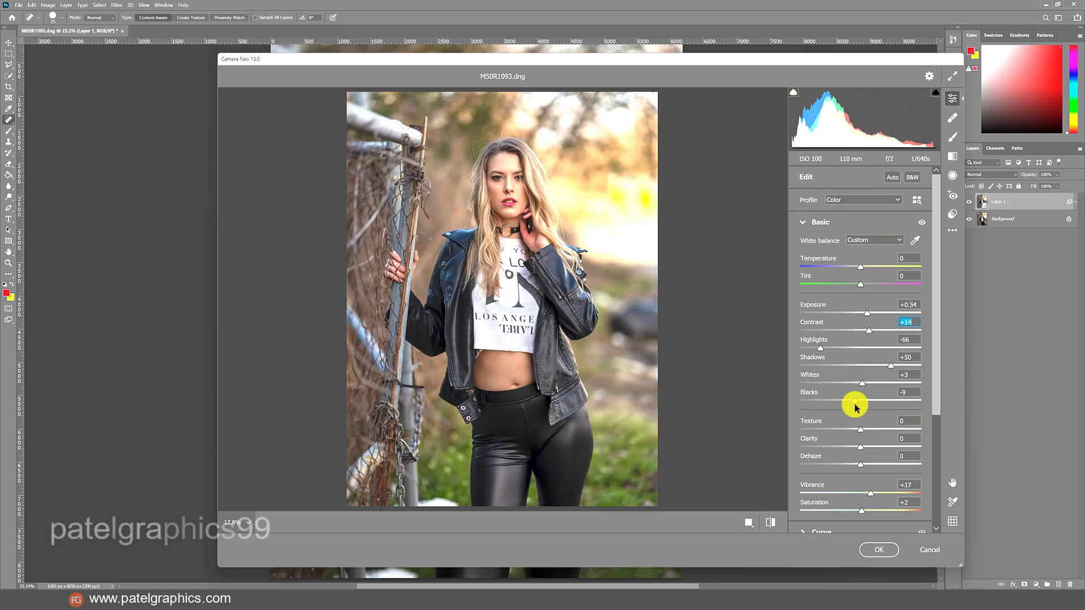
left_click_drag(868, 315, 870, 314)
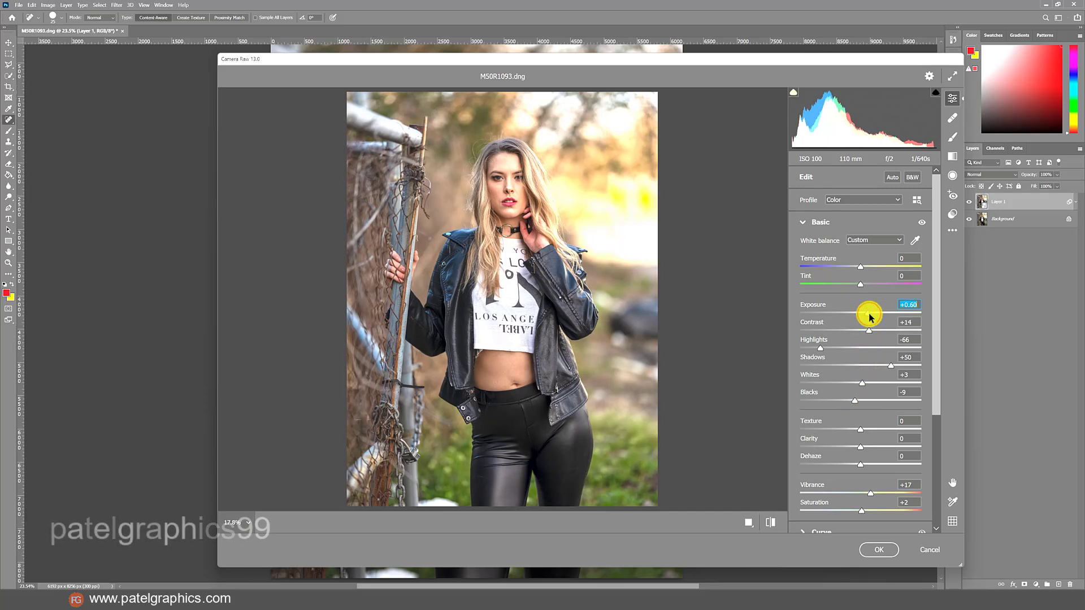
scroll(835, 435, "down", 2)
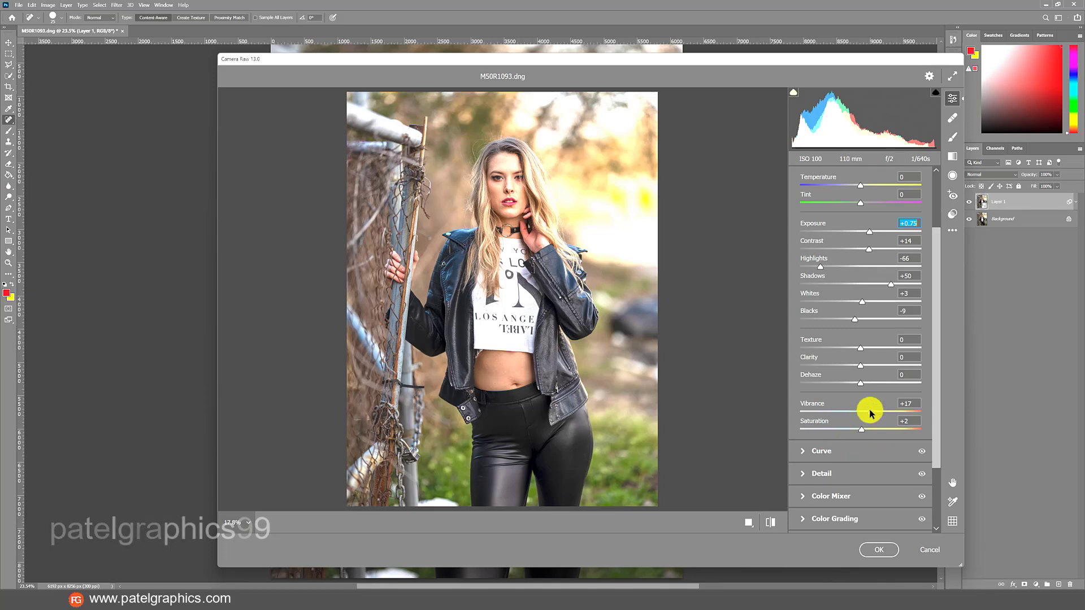
left_click_drag(869, 409, 873, 408)
Step: Adjust the parametric tone curve to Highlights +12, Lights +6 and Darks +14
scroll(842, 446, "down", 1)
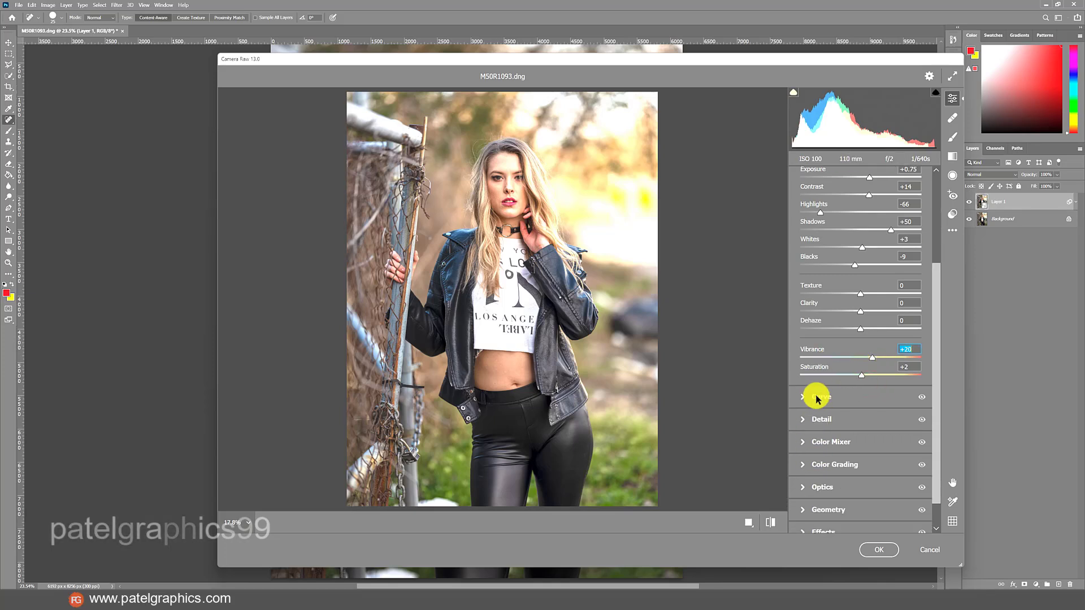
left_click(805, 393)
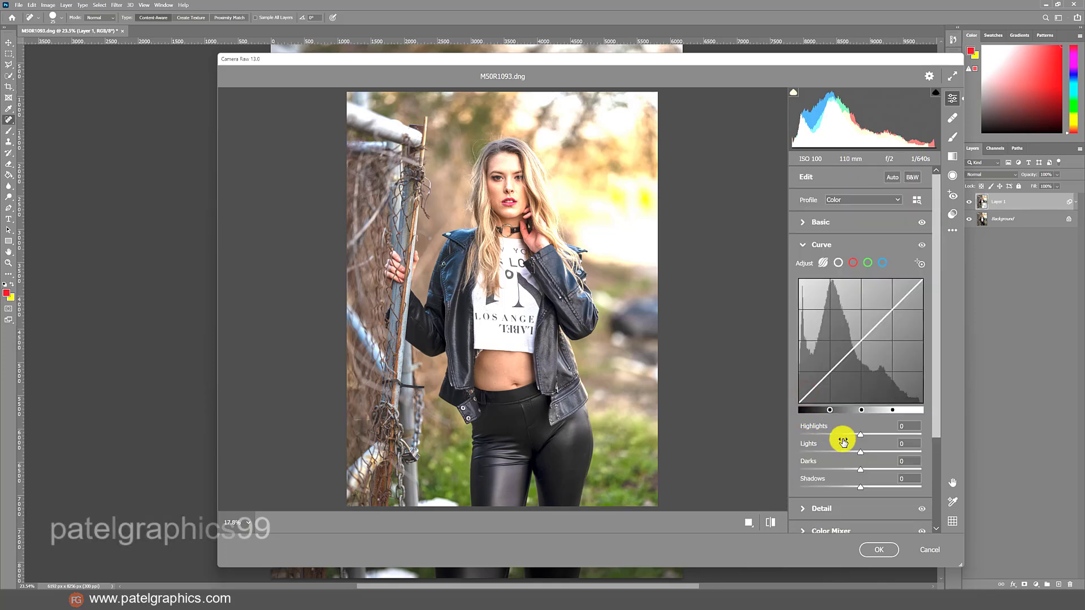
left_click_drag(860, 437, 868, 472)
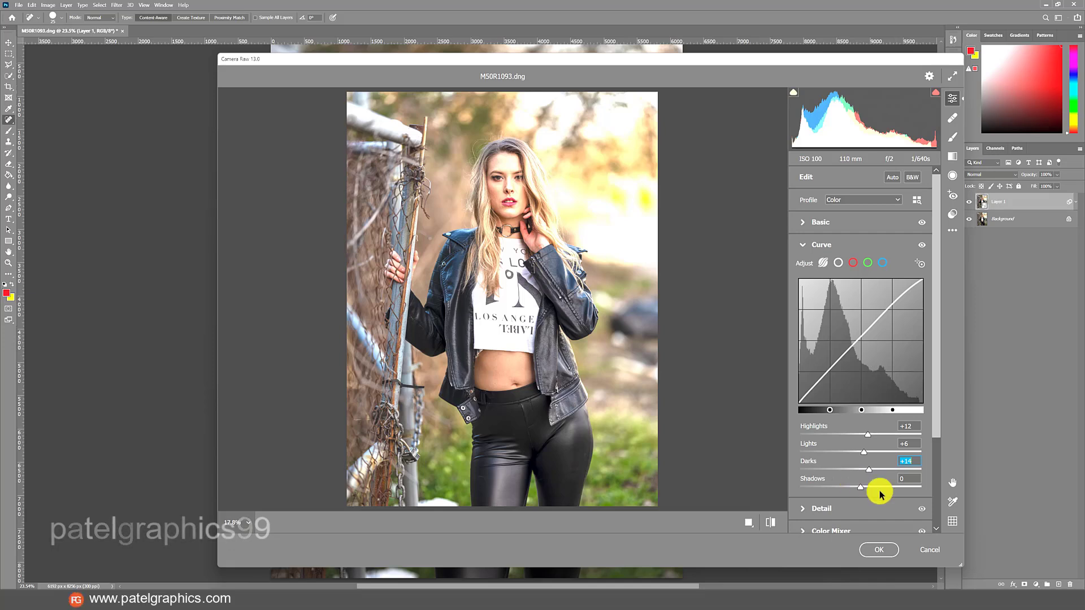
Step: Set the oranges in the HSL color mixer to luminance +2 and saturation +3
scroll(889, 435, "down", 3)
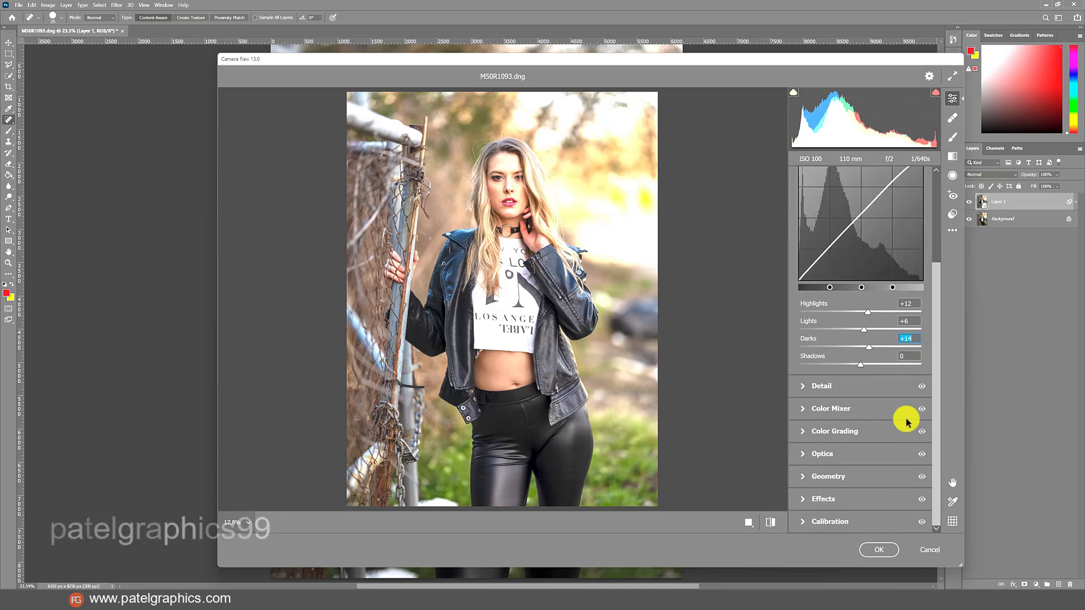
left_click(804, 385)
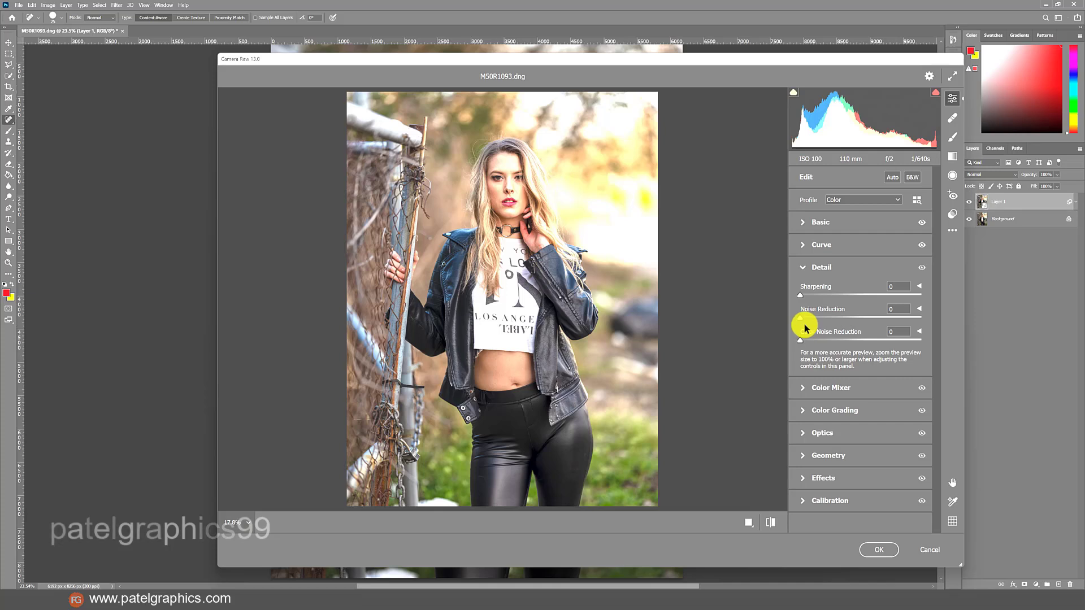
left_click(804, 387)
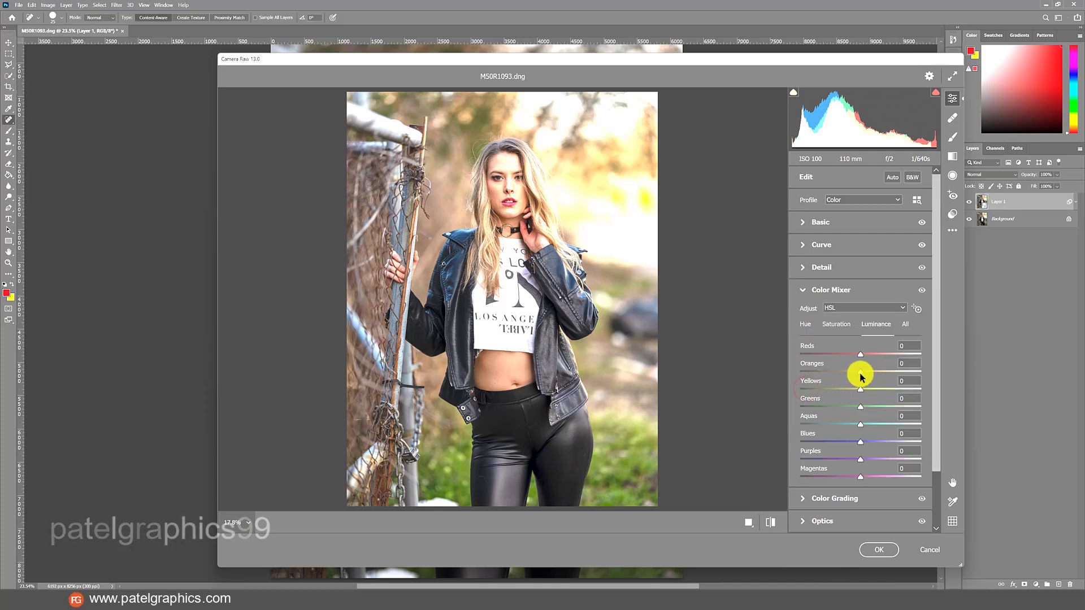
left_click_drag(861, 374, 860, 374)
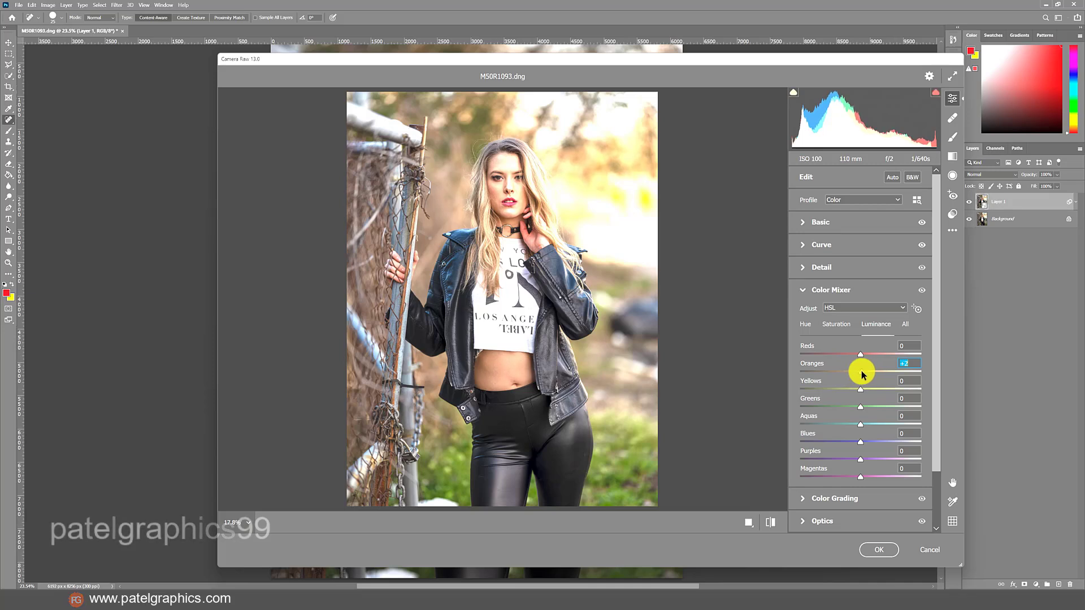
left_click(838, 325)
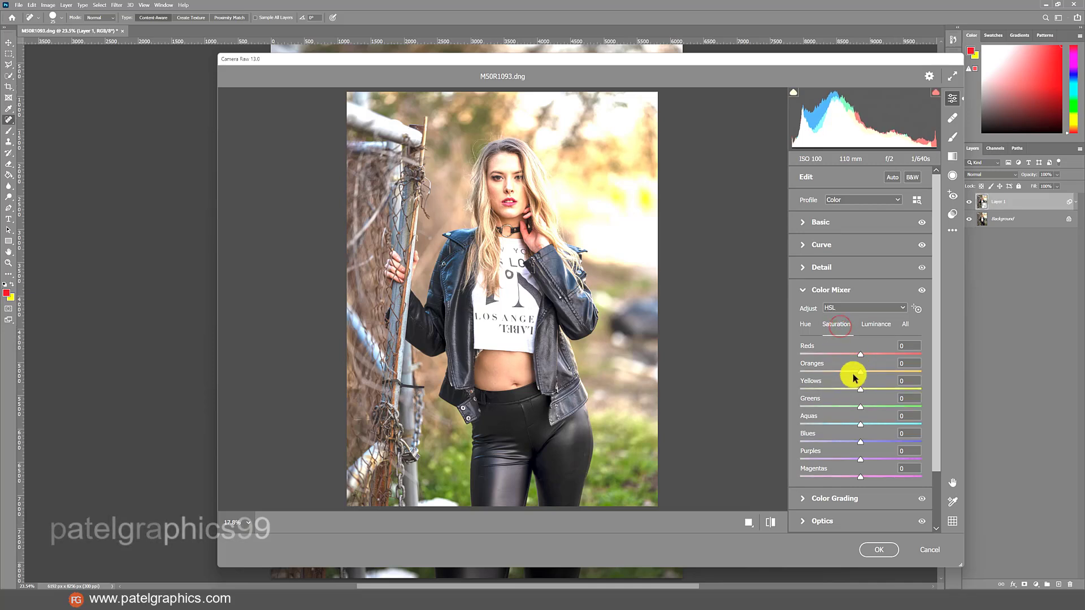
left_click_drag(858, 376, 861, 375)
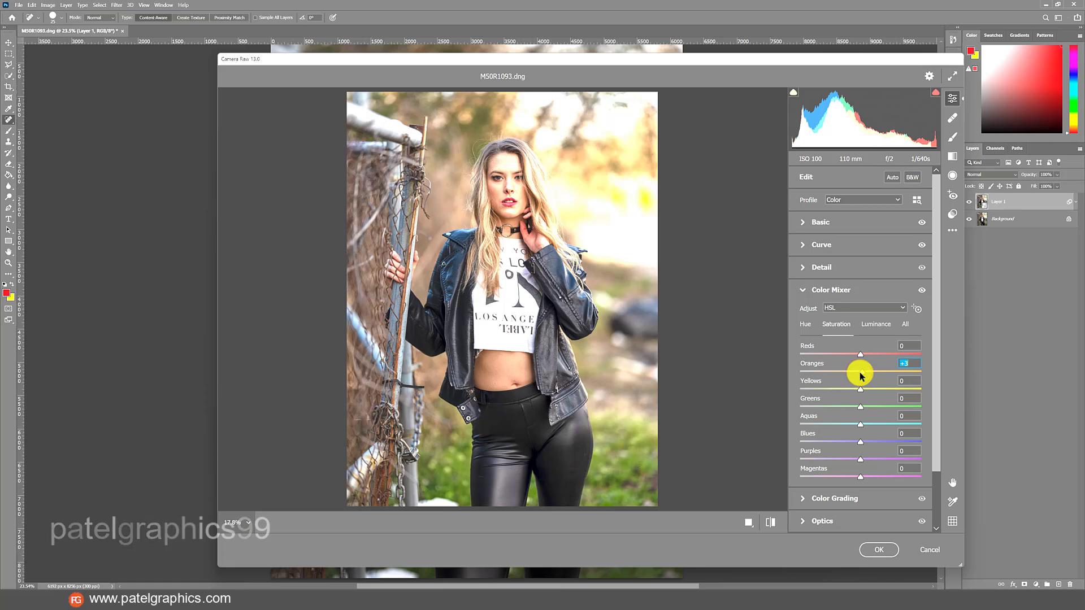
Step: In Color Grading, slightly lower the luminance of the midtones and shadows and set the highlights luminance to 24
left_click(806, 499)
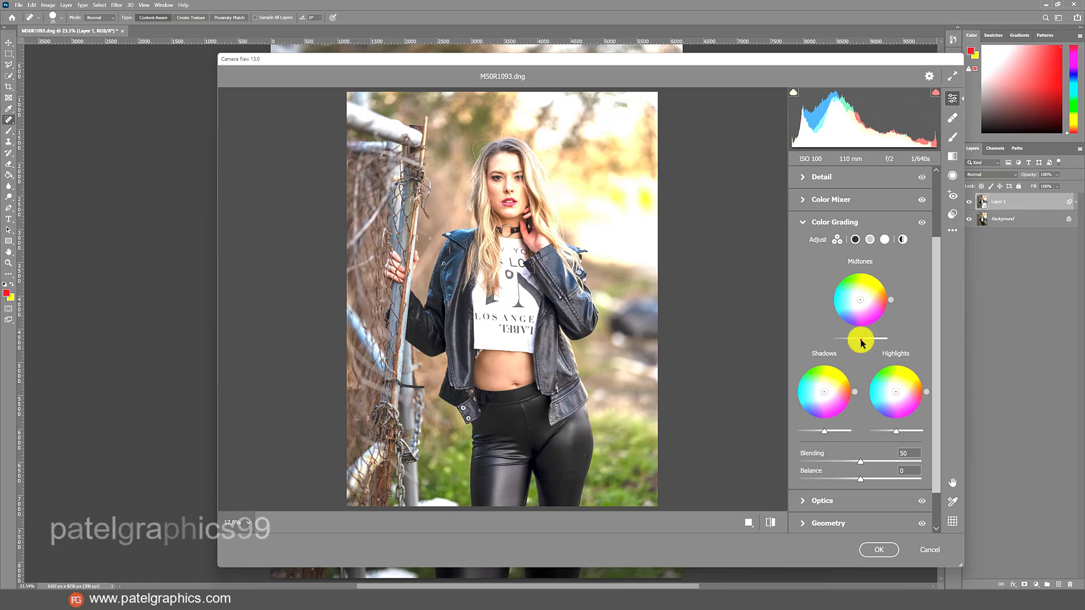
left_click_drag(860, 340, 851, 359)
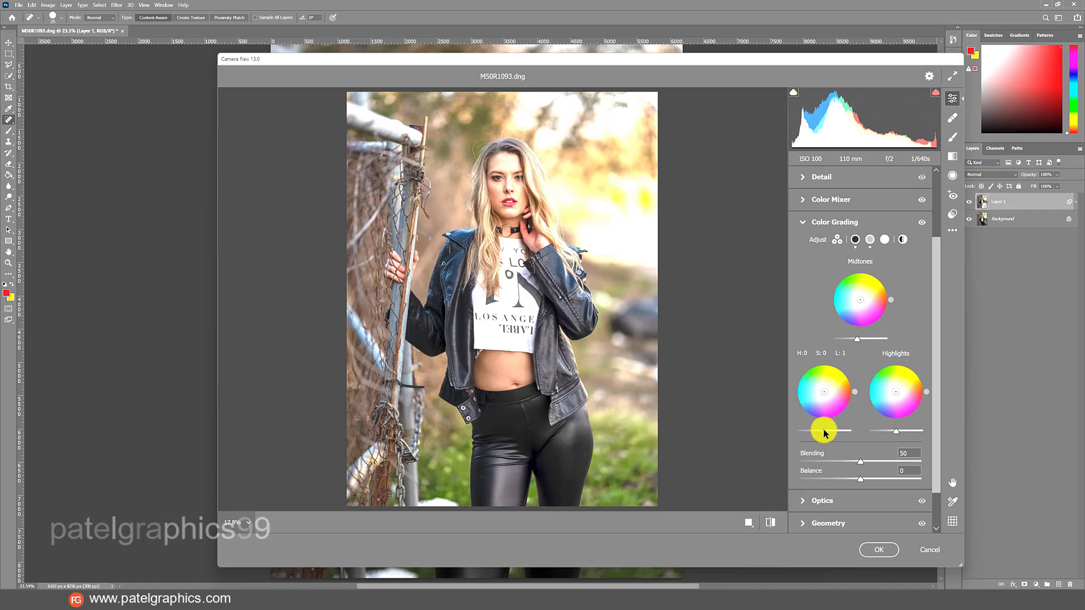
left_click_drag(824, 432, 822, 429)
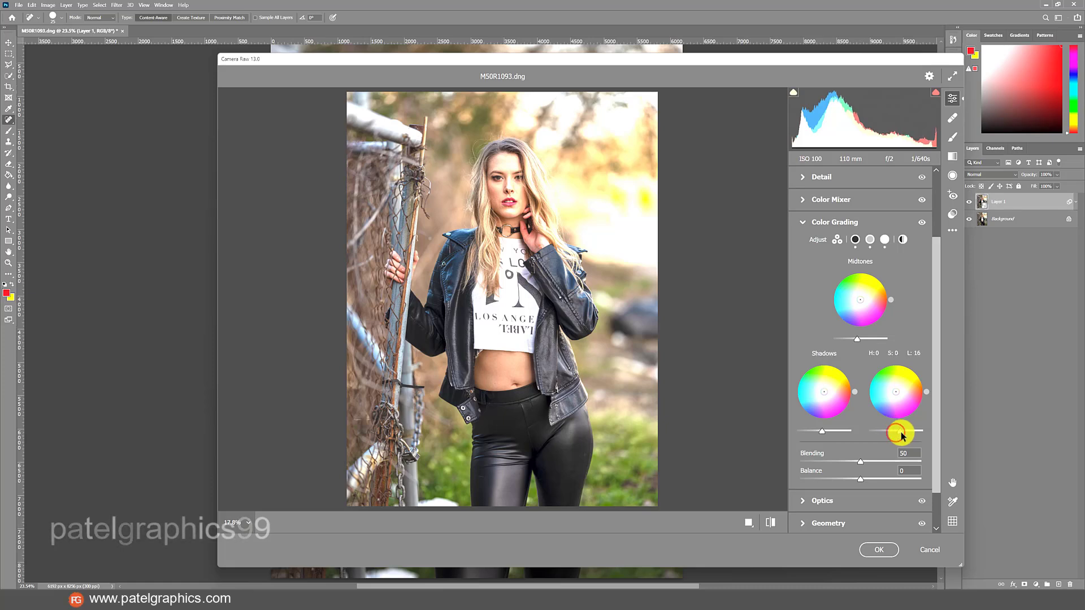
left_click_drag(901, 433, 901, 440)
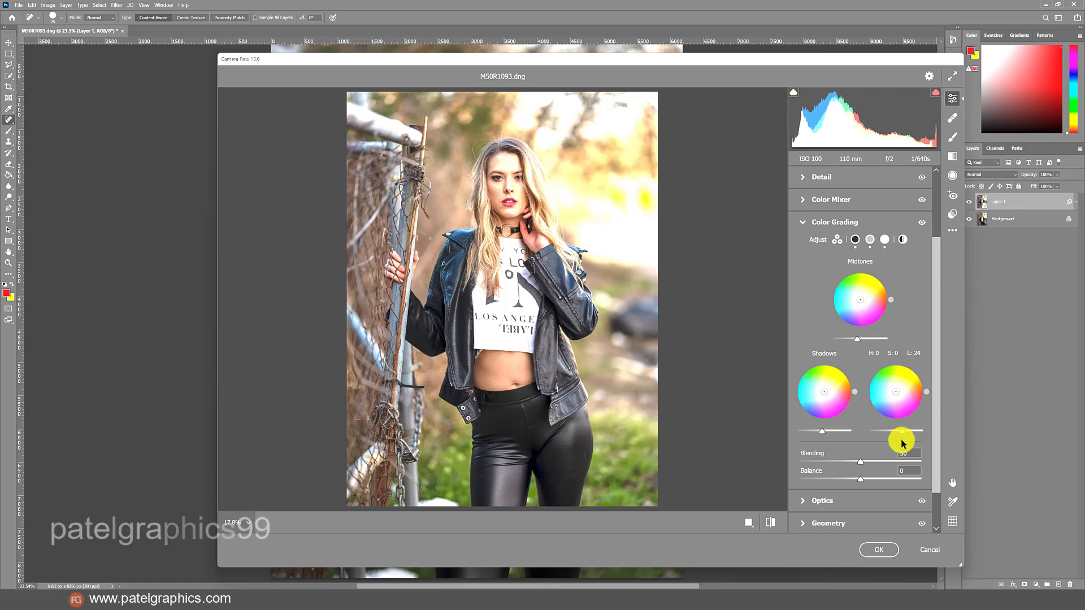
scroll(844, 446, "down", 2)
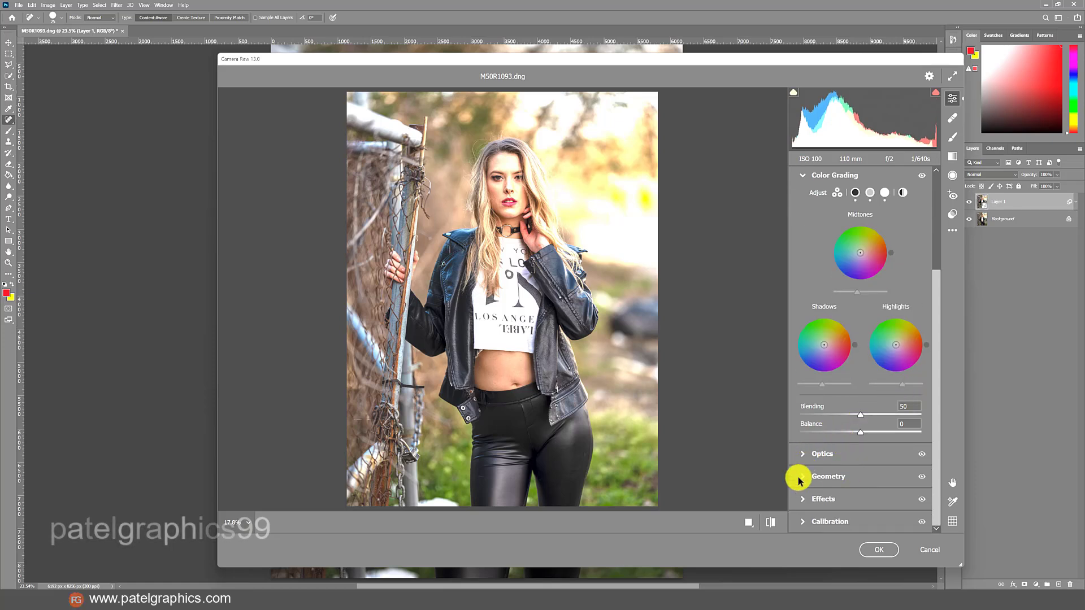
Step: Set the Blue Primary saturation in the calibration settings to +8 and apply the Camera Raw Filter
left_click(805, 455)
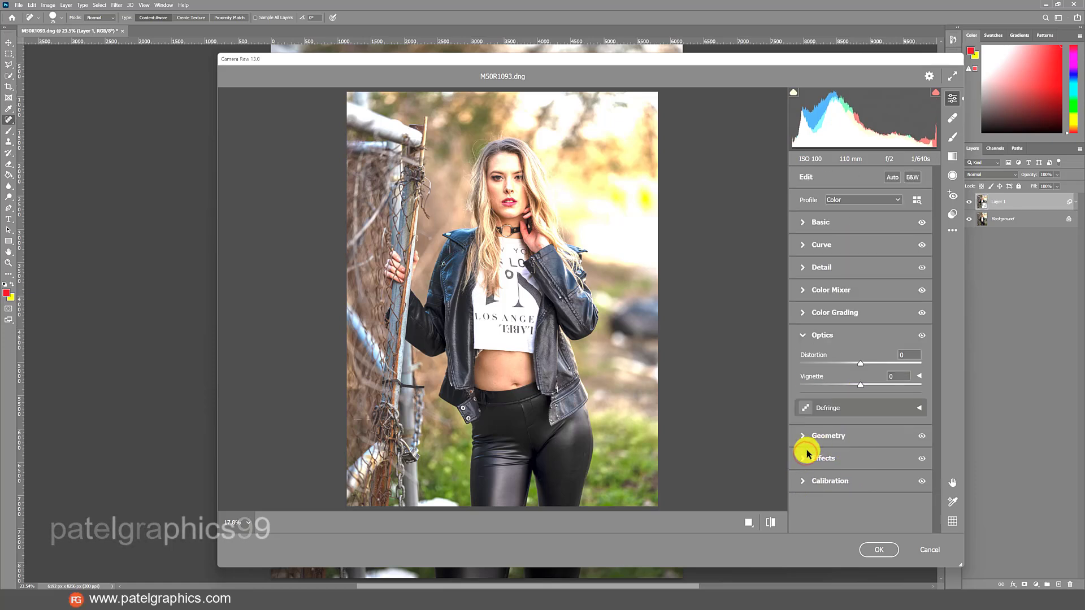
left_click(806, 458)
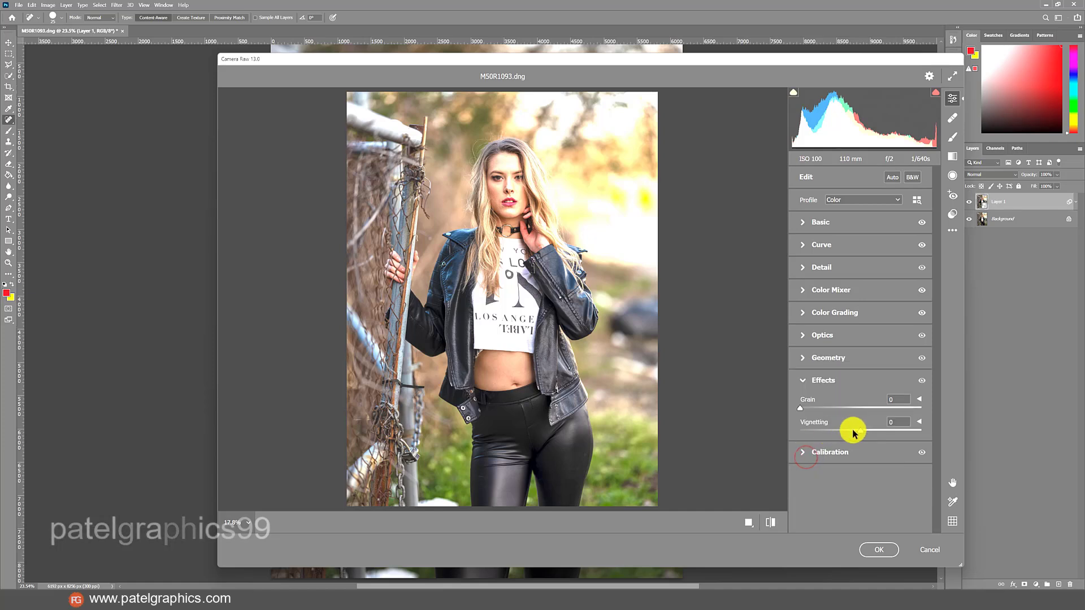
left_click(805, 451)
left_click_drag(860, 522, 866, 521)
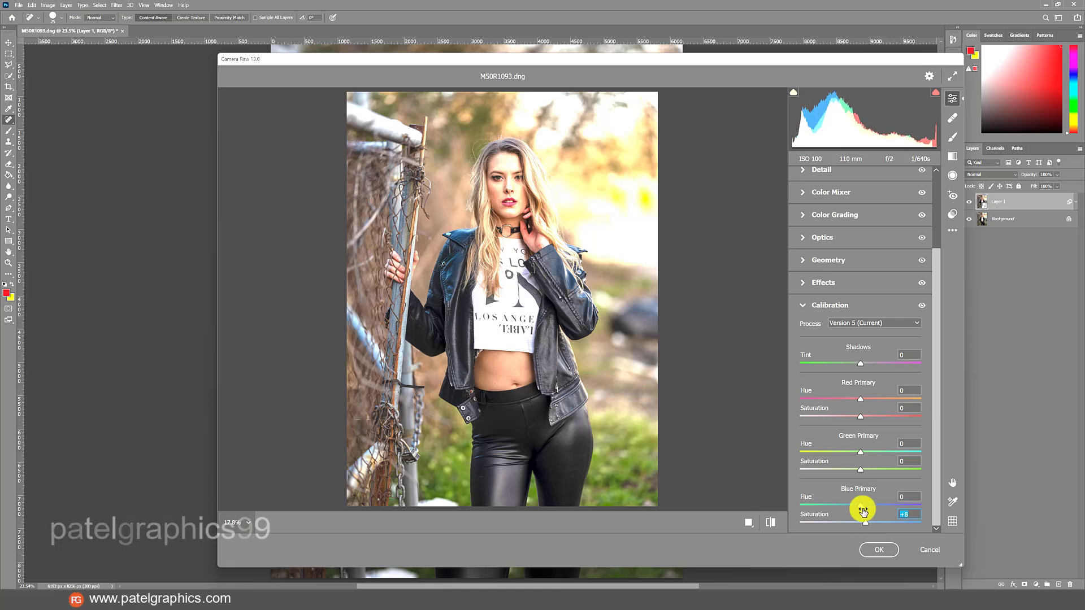
left_click(873, 546)
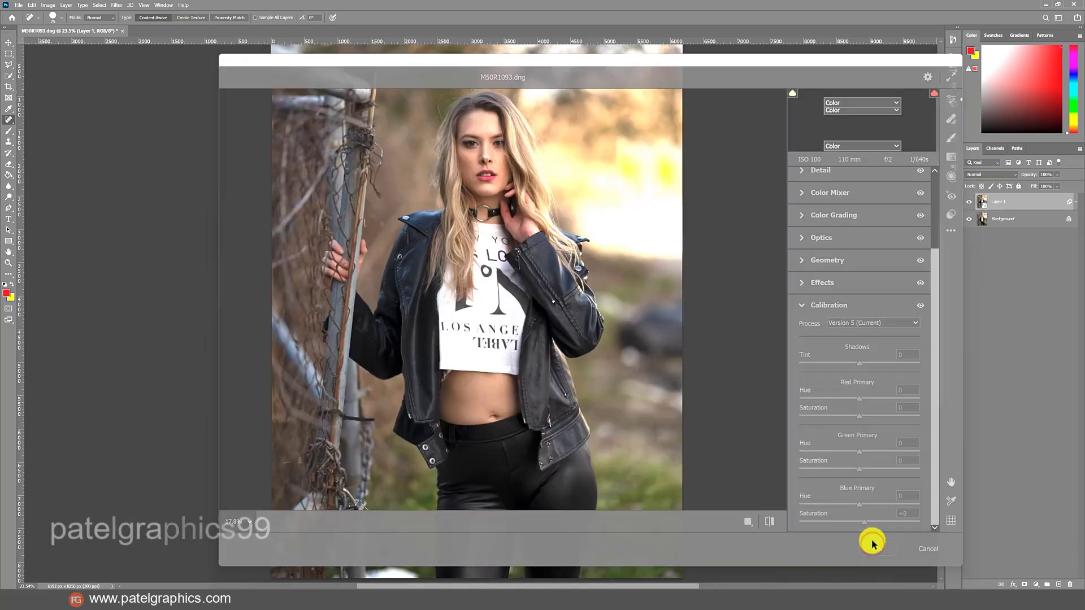
Step: Compare the whole portrait with and without the filtered Layer 1
scroll(625, 150, "down", 2)
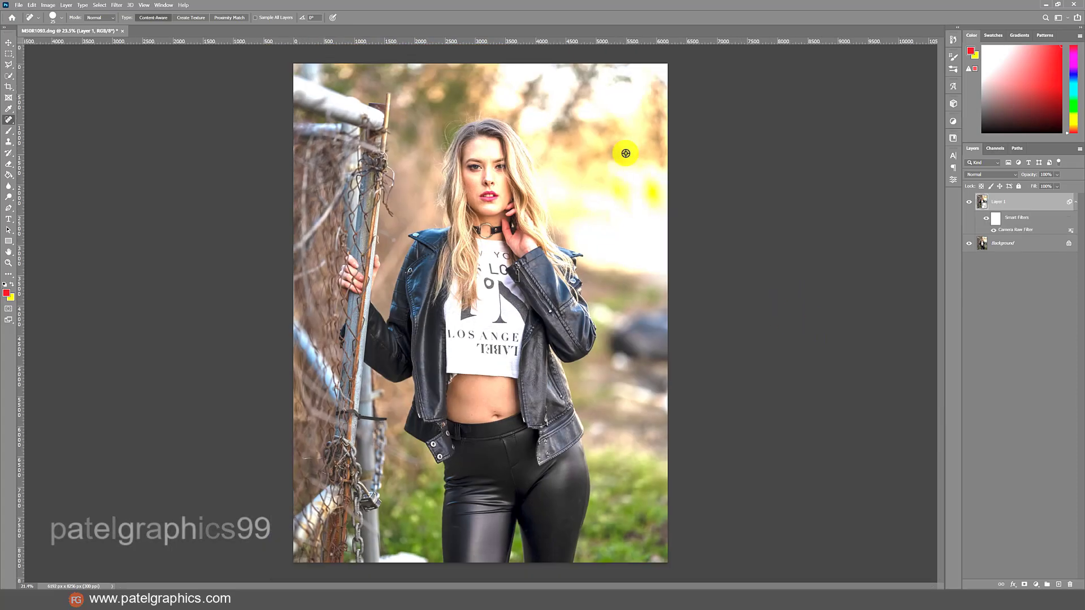
left_click(969, 203)
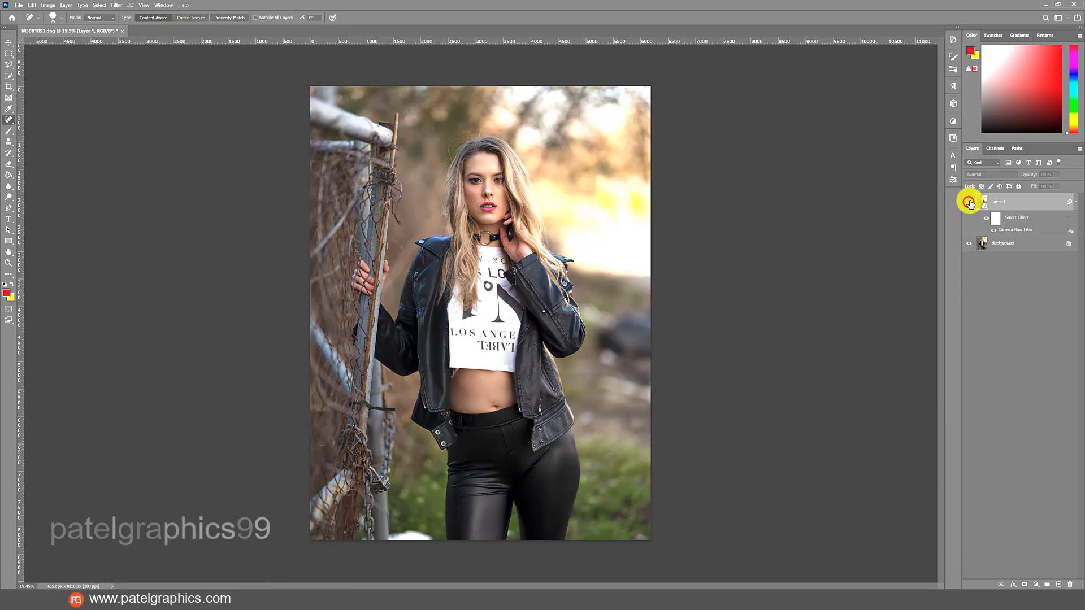
left_click(969, 202)
left_click(969, 202)
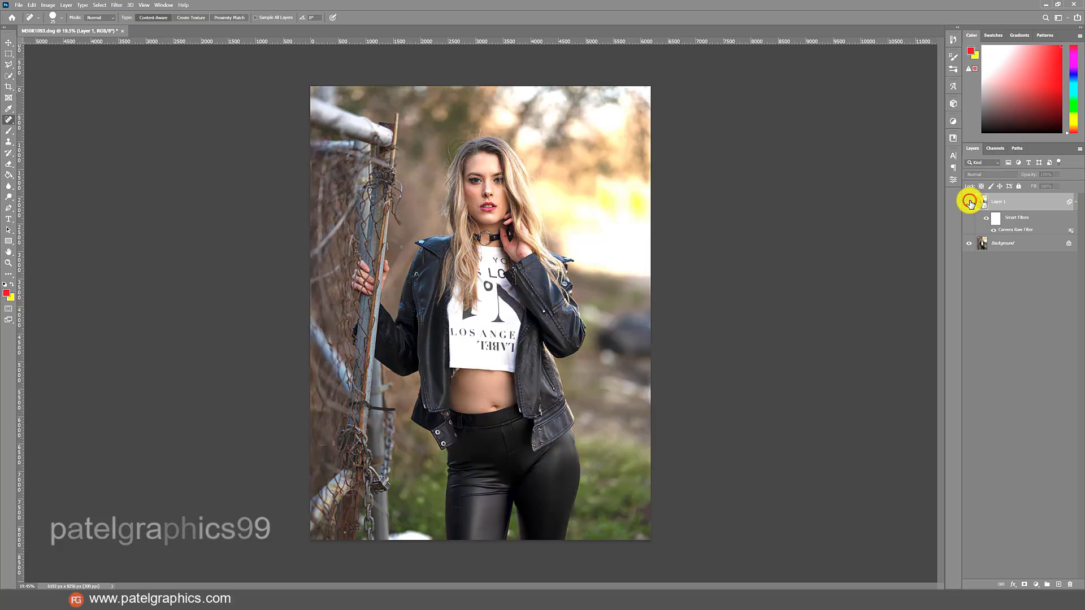
left_click(969, 202)
Step: Compare the face and hair close up with Layer 1 hidden and shown, and inspect the full image again
scroll(497, 166, "up", 12)
scroll(464, 153, "up", 3)
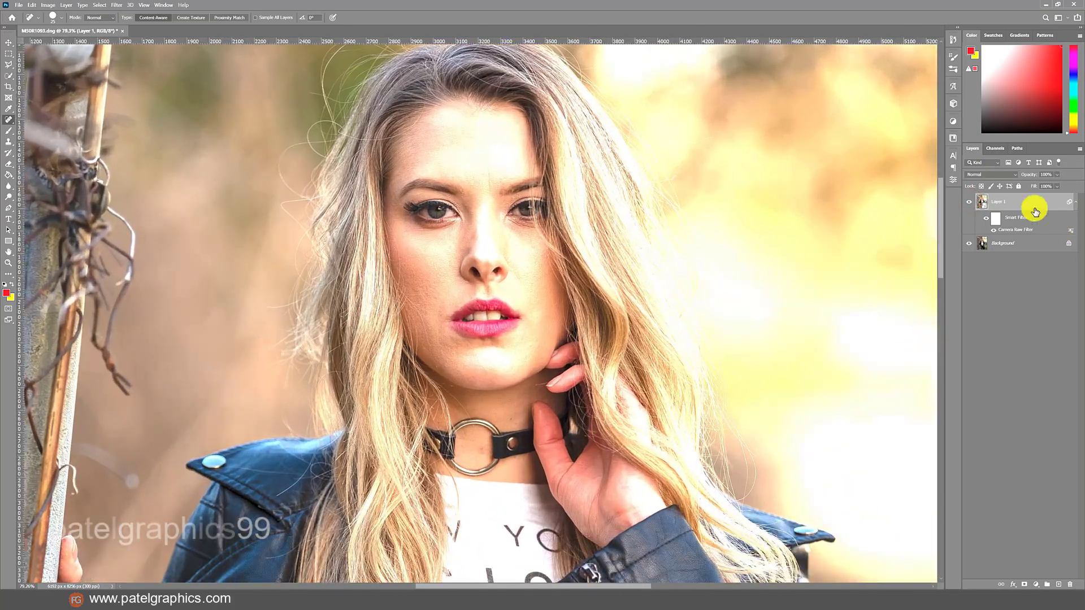
left_click(969, 202)
left_click(969, 202)
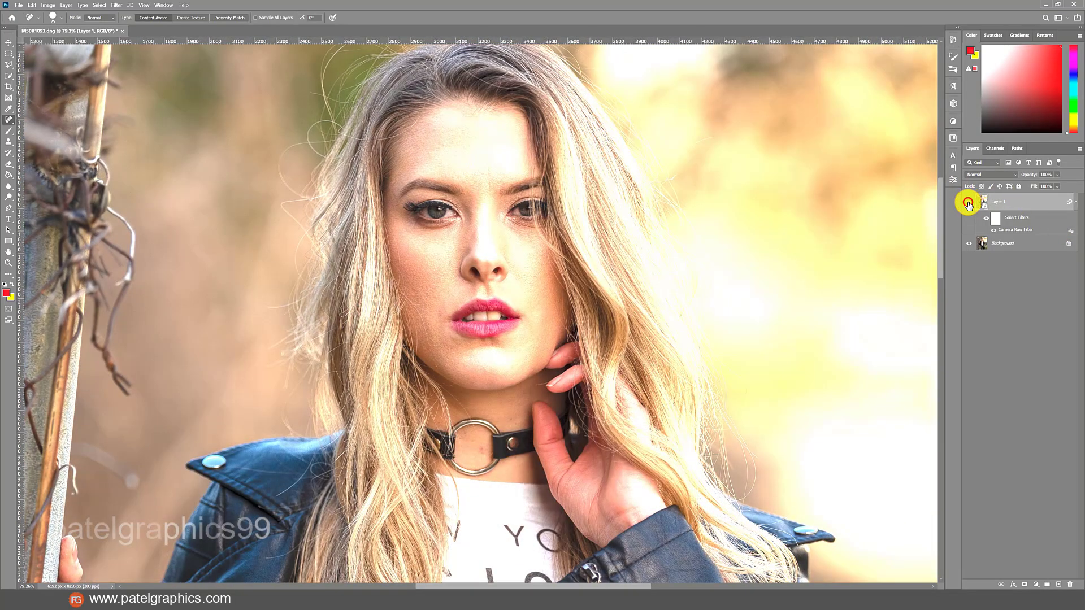
scroll(546, 243, "up", 5)
scroll(546, 244, "up", 2)
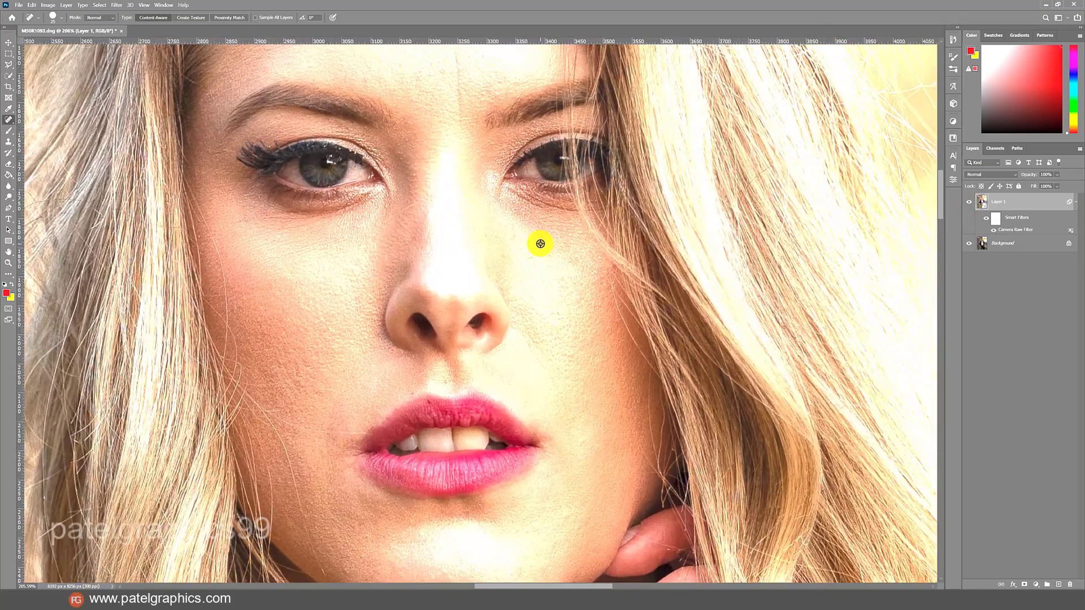
left_click(967, 202)
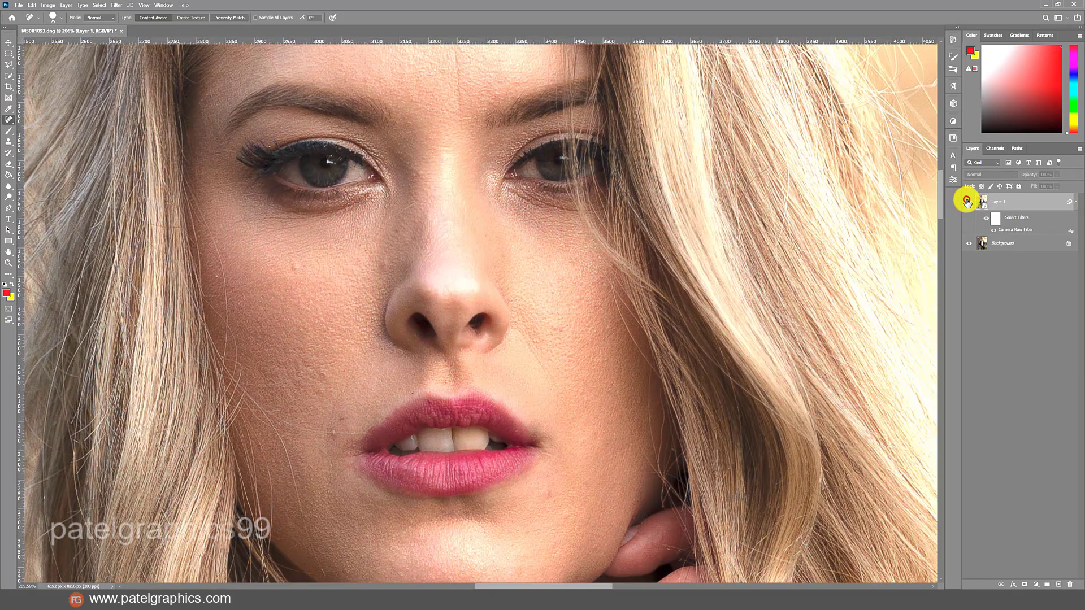
left_click(967, 202)
left_click(967, 202)
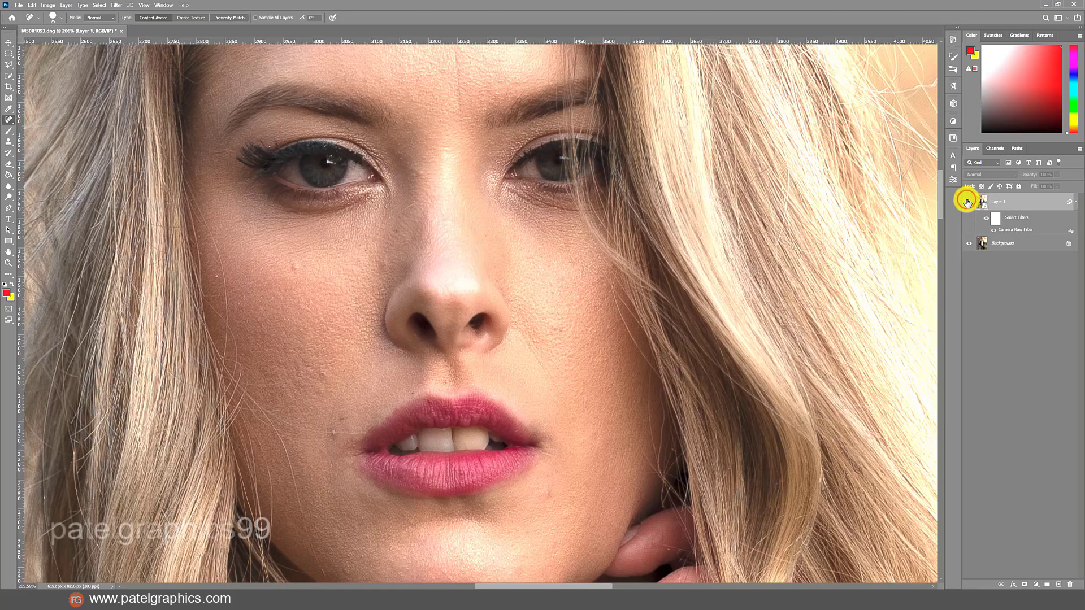
left_click(967, 201)
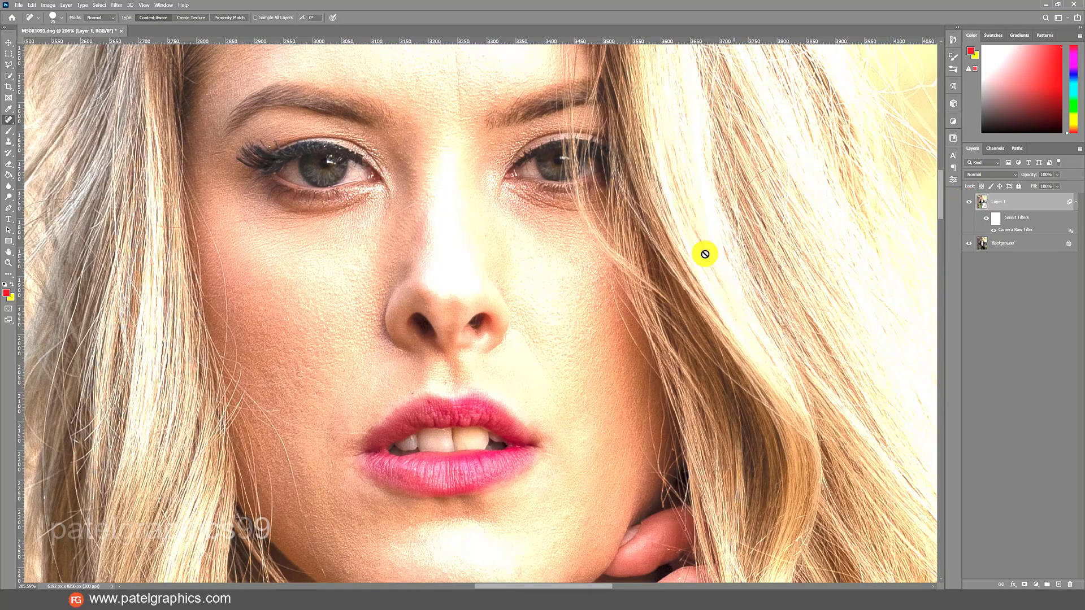
scroll(679, 240, "down", 5)
scroll(680, 241, "down", 4)
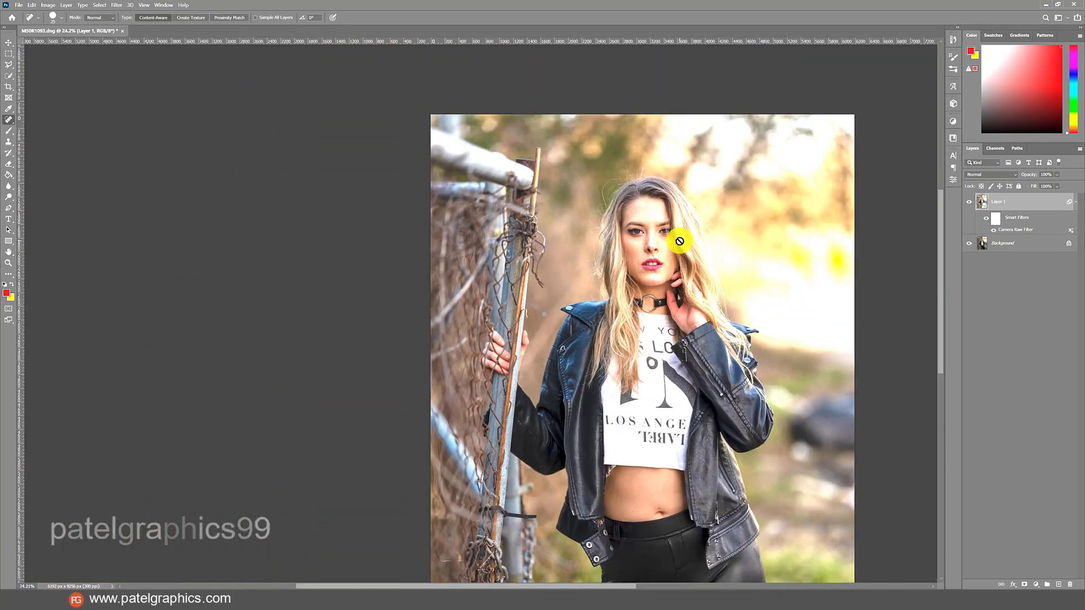
scroll(667, 235, "down", 1)
scroll(518, 220, "up", 6)
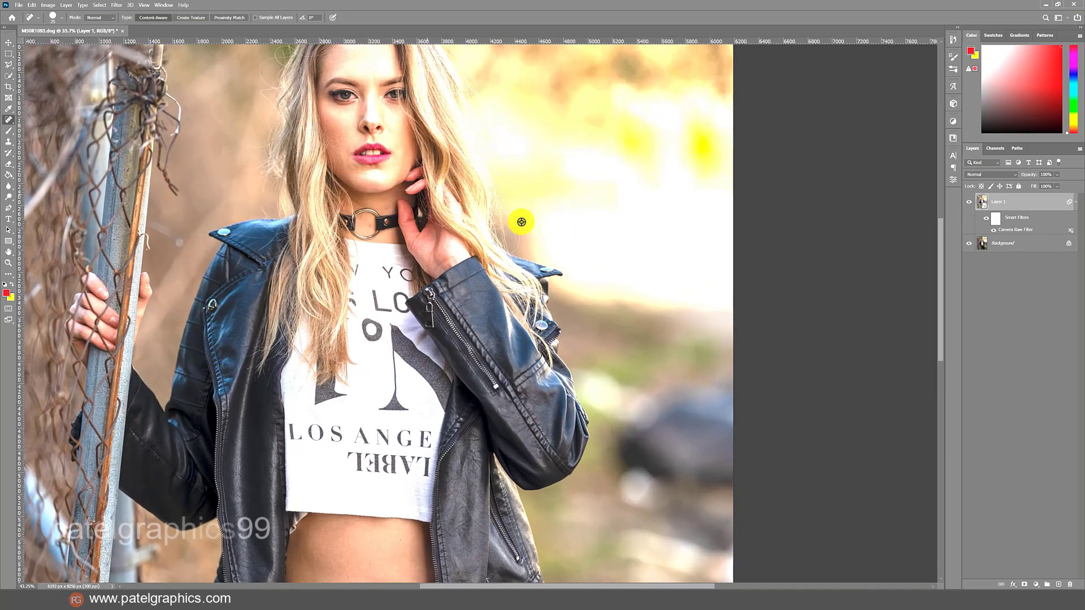
scroll(520, 222, "down", 3)
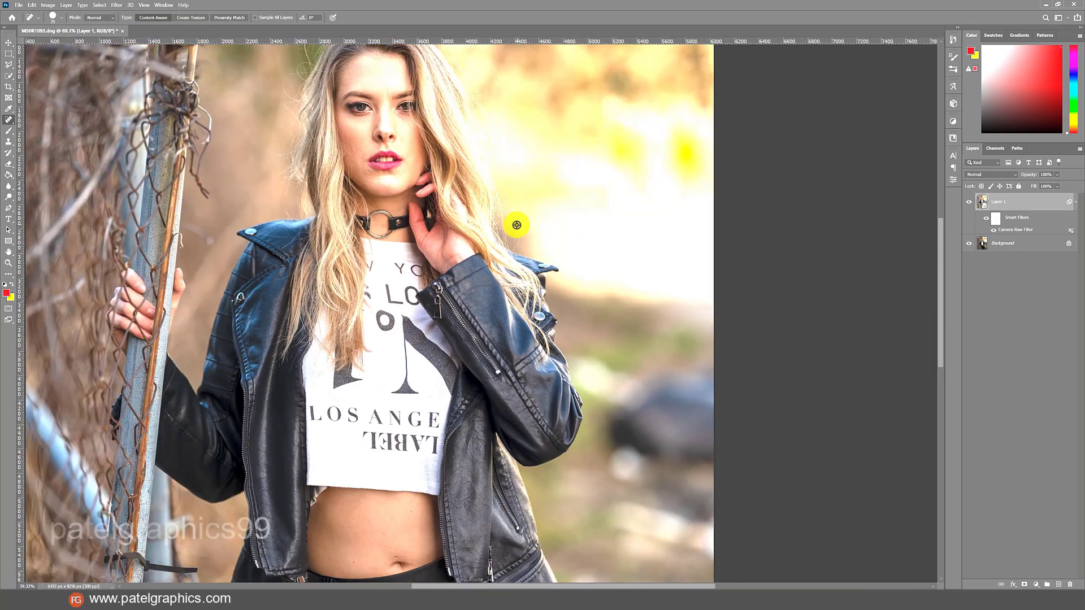
scroll(516, 225, "down", 3)
scroll(516, 225, "up", 1)
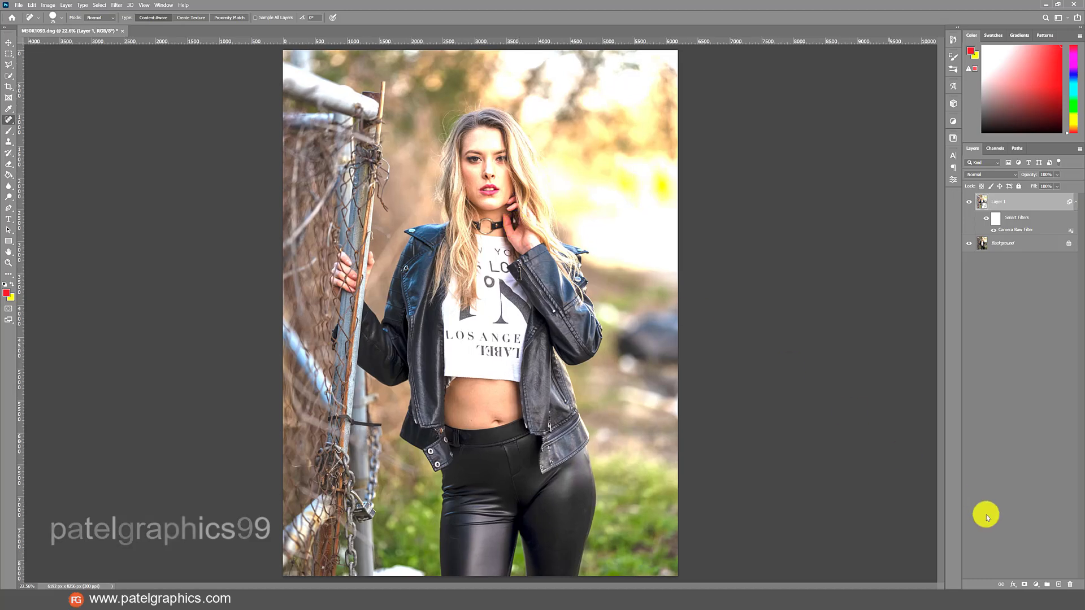
Step: Add a new empty layer above Layer 1 and sample a pale yellow foreground color from the bright background
left_click(1058, 583)
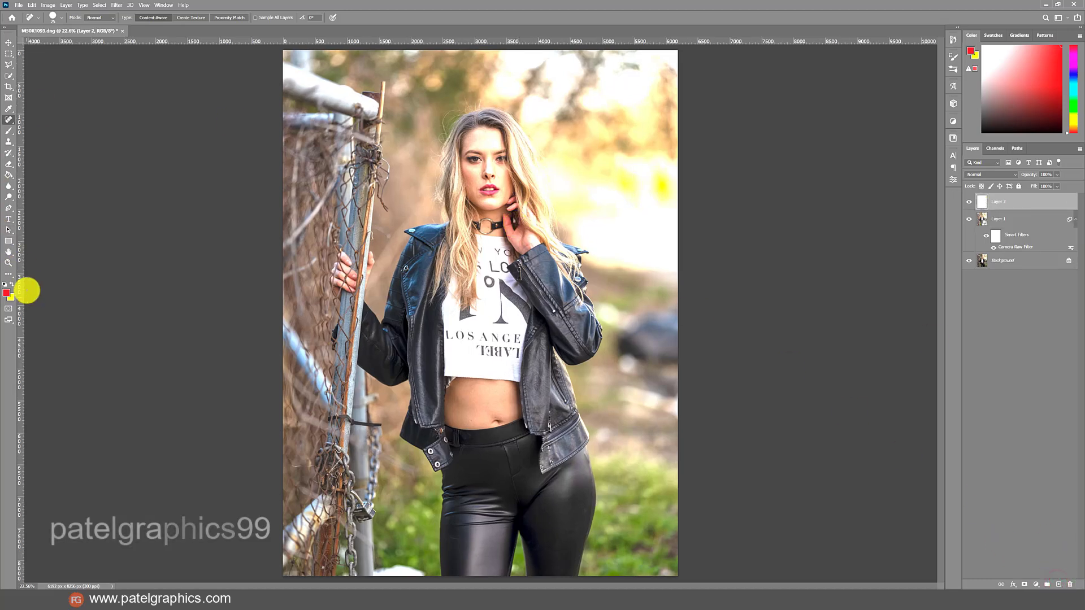
left_click(12, 285)
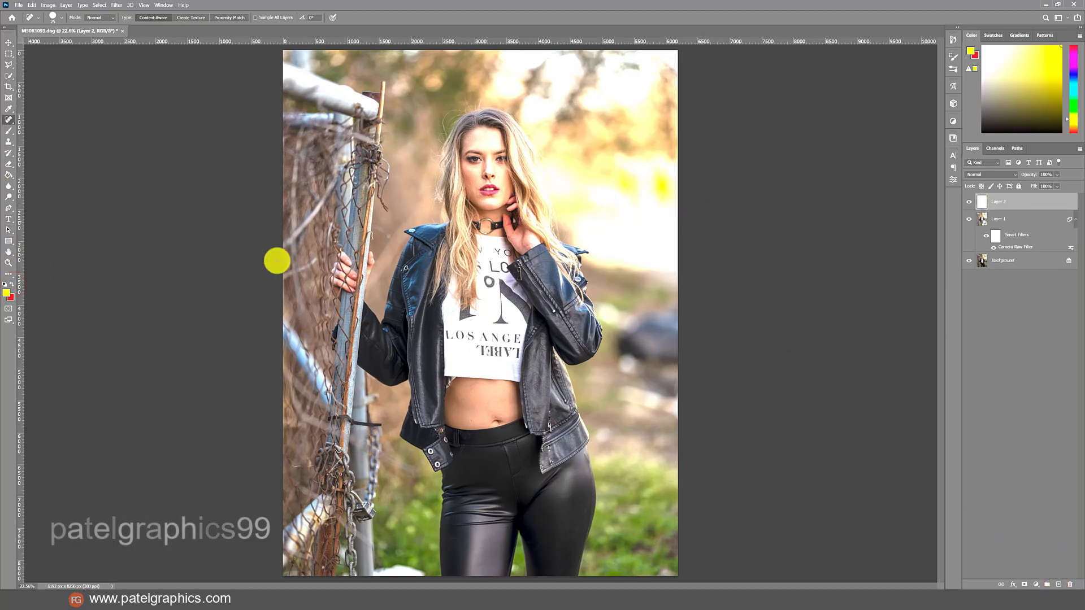
left_click(5, 294)
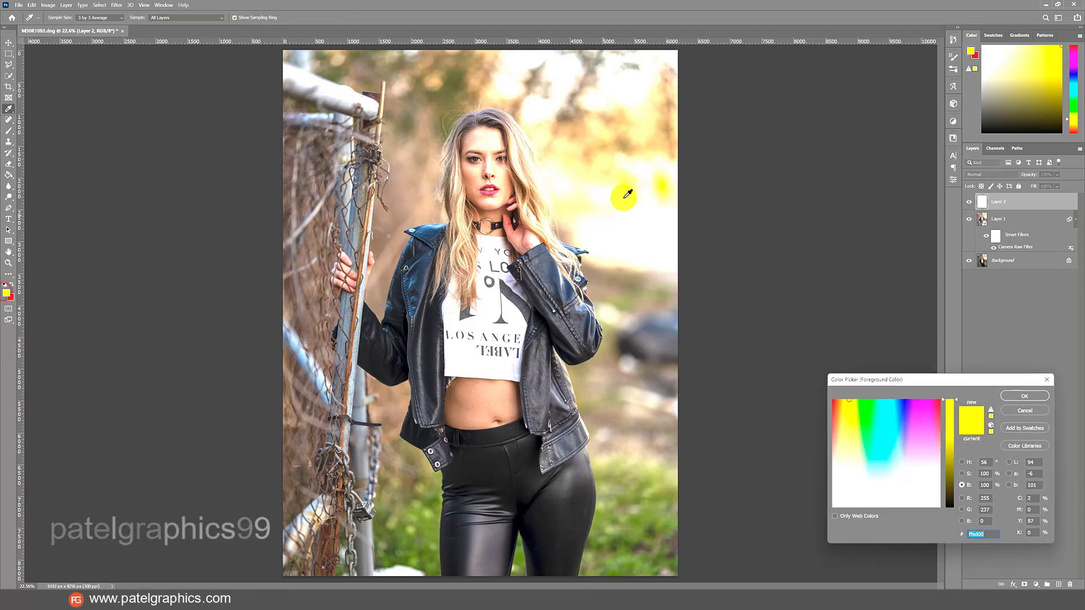
left_click(635, 193)
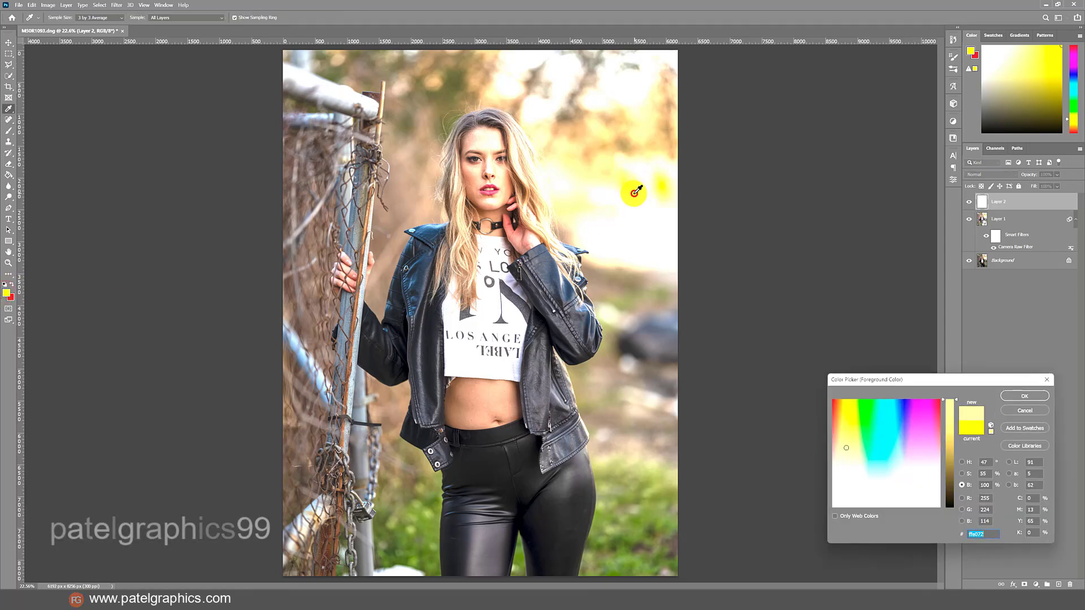
left_click(1043, 396)
Step: Switch to the Brush tool and give it a large Soft Round tip for painting on Layer 2
key("j")
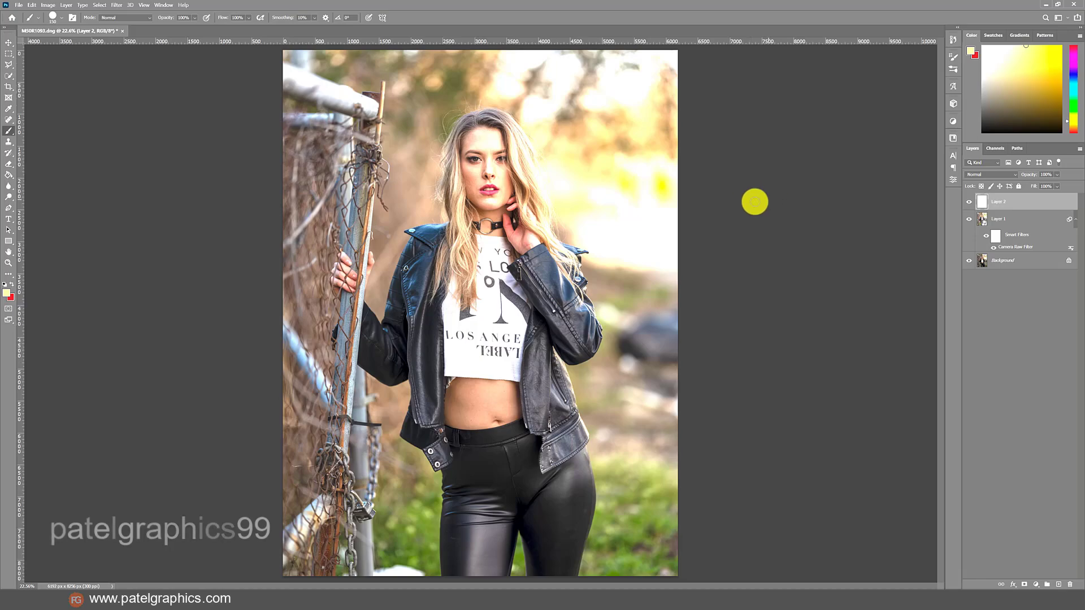
key("bracketright")
key("bracketright")
key("bracketright")
key("bracketright")
key("bracketright")
key("bracketright")
key("bracketright")
key("bracketright")
key("bracketright")
key("bracketright")
key("bracketright")
key("bracketright")
key("bracketright")
key("bracketright")
key("bracketright")
key("bracketright")
right_click(633, 180)
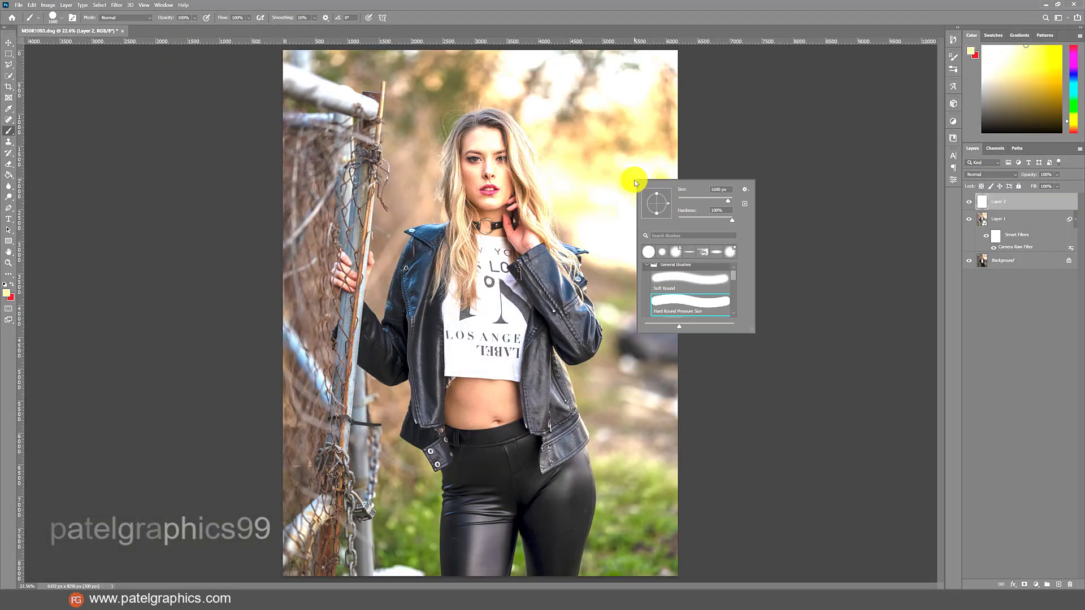
left_click(671, 281)
left_click(1011, 200)
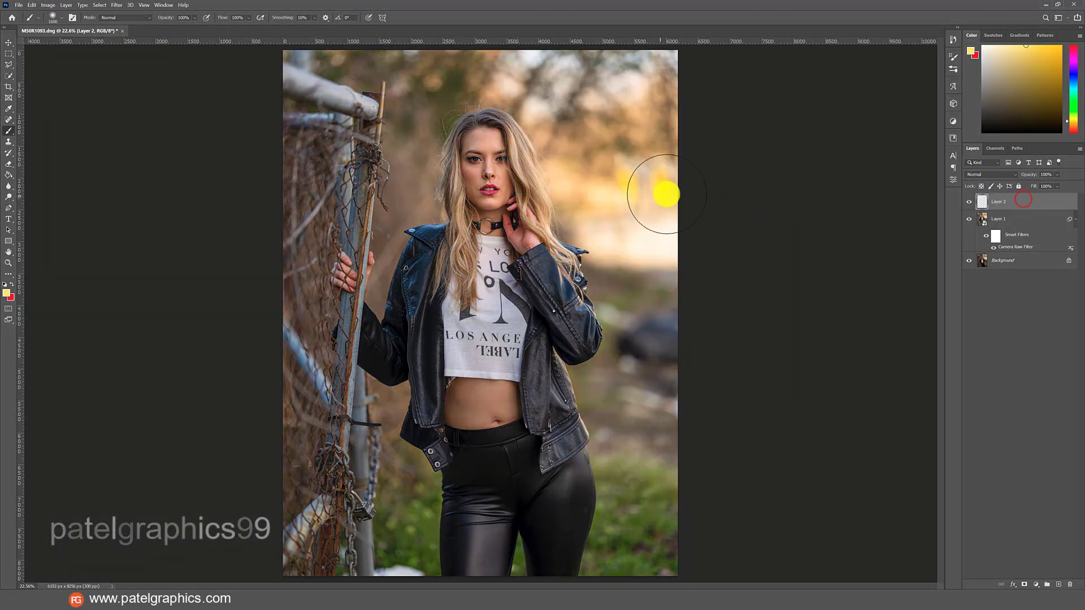
Step: Enlarge the brush further and paint one soft glow spot on Layer 2 over the bright background at the photo's right edge
key("bracketright")
key("bracketright")
key("bracketright")
key("bracketright")
key("bracketright")
key("bracketright")
key("bracketright")
key("bracketright")
key("bracketright")
key("bracketright")
key("bracketright")
key("bracketright")
key("bracketright")
key("bracketright")
key("bracketright")
key("bracketright")
key("bracketright")
key("bracketright")
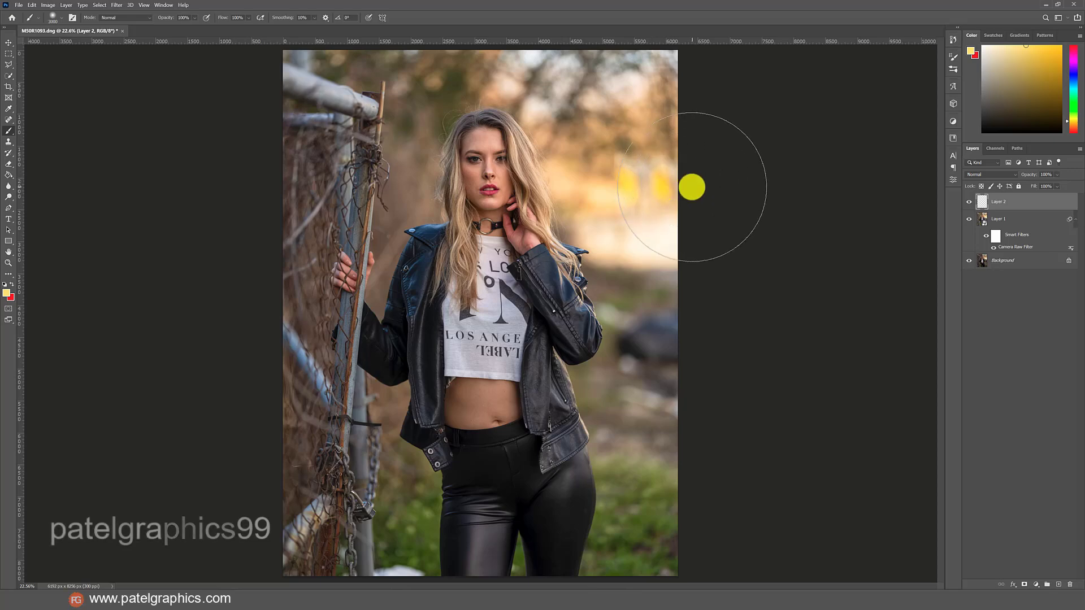
left_click(678, 186)
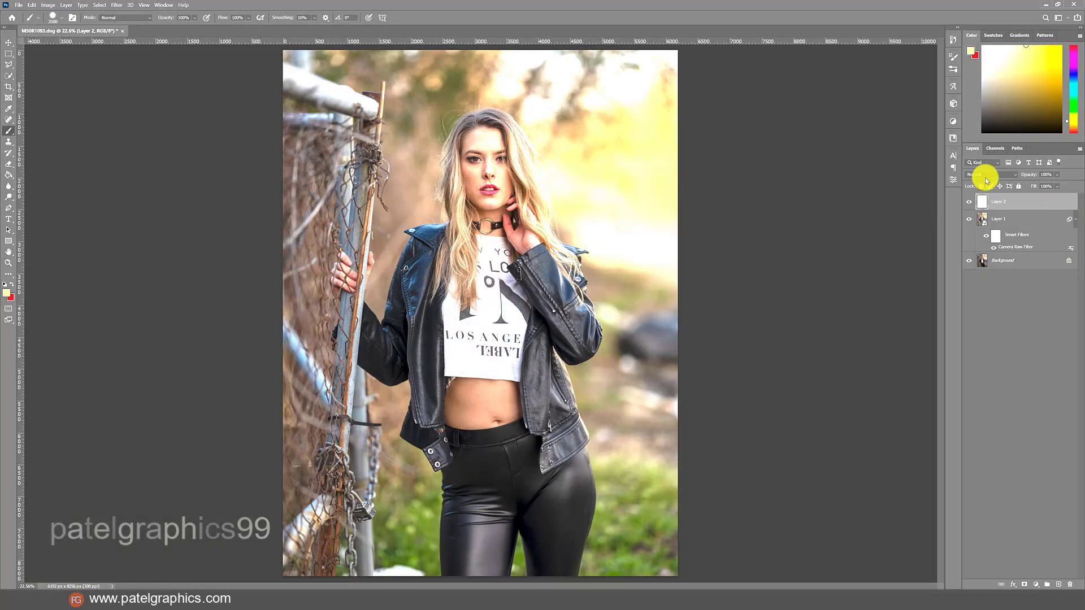
Step: Set Layer 2's blend mode to Screen, scale its glow to about 169% and reposition it over the bright background
left_click(985, 176)
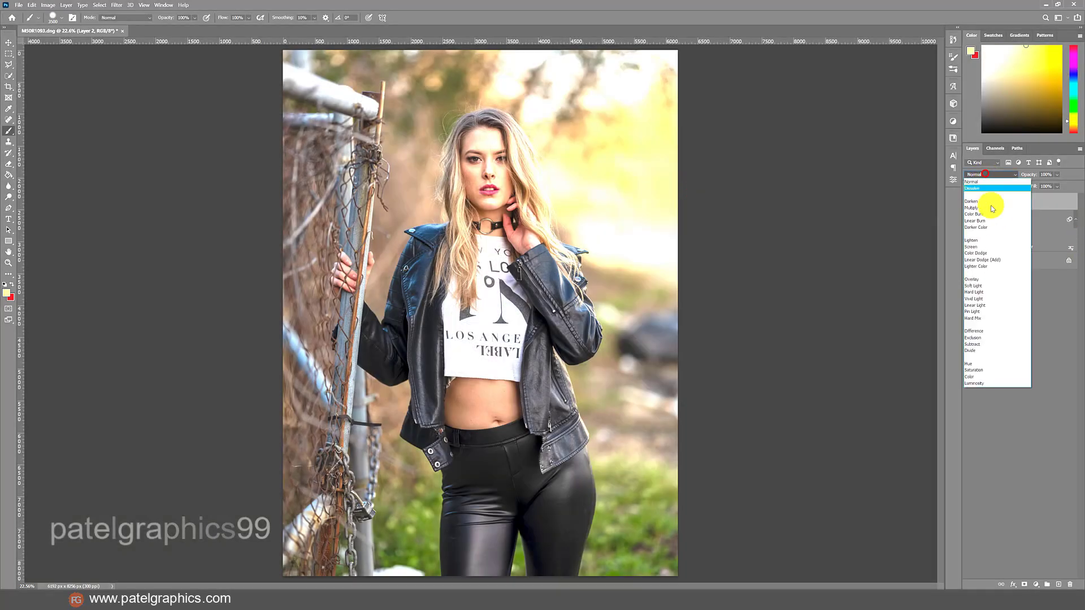
left_click(976, 247)
key("ctrl+t")
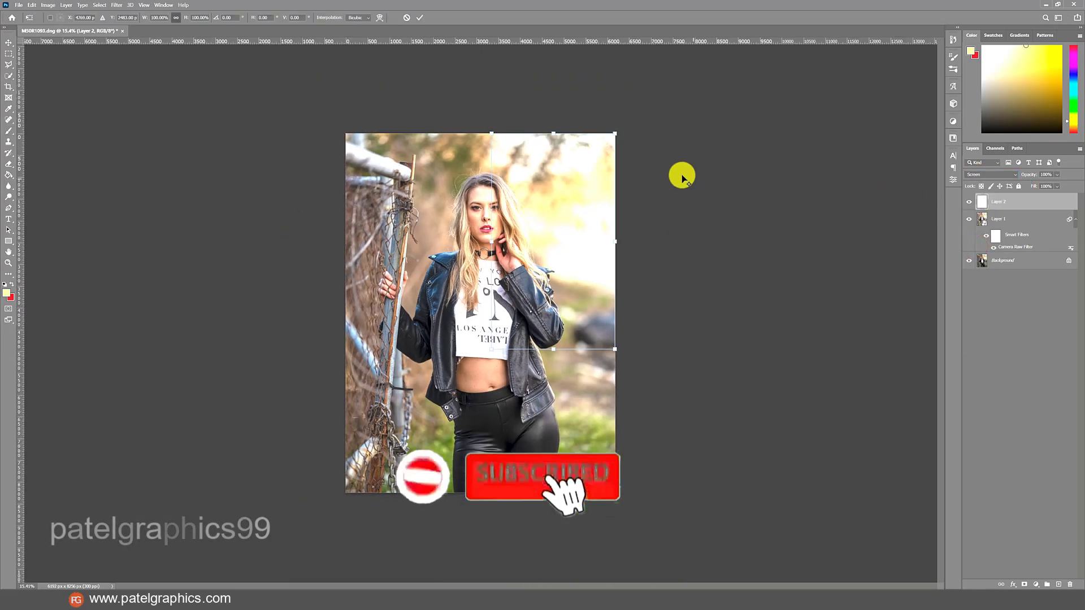
scroll(599, 163, "up", 2)
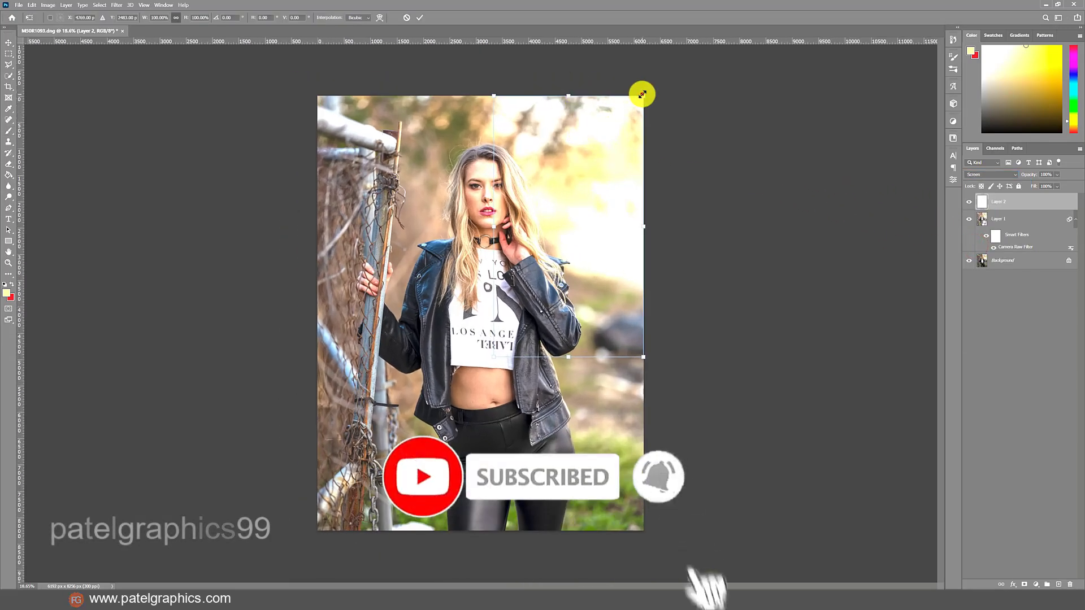
left_click_drag(642, 95, 893, 2)
mouse_move(678, 139)
left_mouse_down()
mouse_move(617, 228)
mouse_move(602, 214)
mouse_move(613, 232)
mouse_move(586, 230)
mouse_move(598, 230)
mouse_move(619, 300)
mouse_move(755, 273)
mouse_move(706, 201)
mouse_move(695, 145)
mouse_move(673, 160)
mouse_move(736, 186)
mouse_move(727, 220)
mouse_move(676, 233)
mouse_move(667, 189)
mouse_move(654, 232)
left_mouse_up()
key("Return")
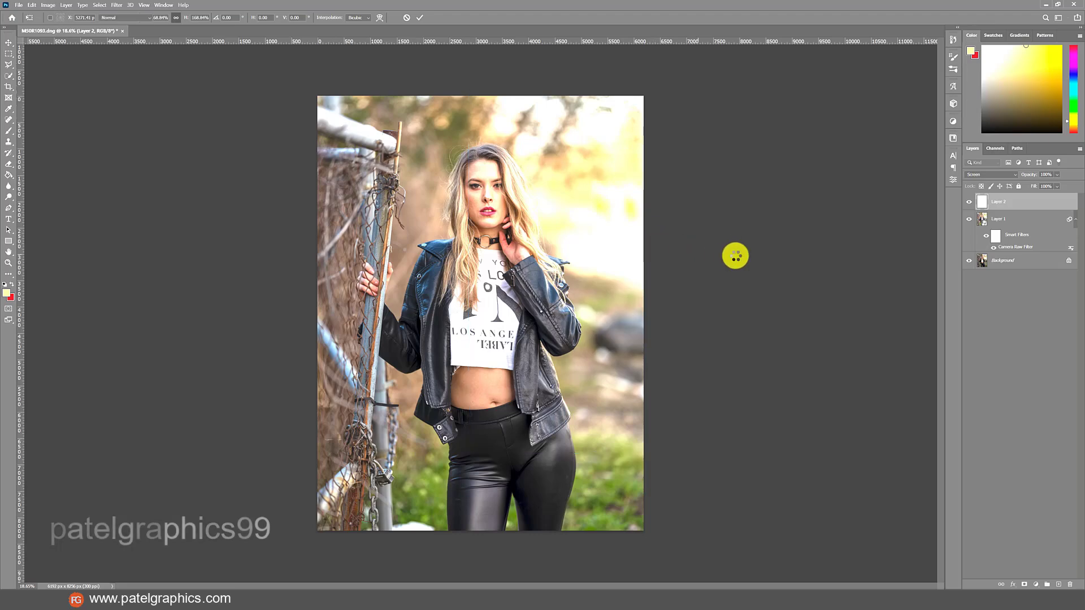
Step: Add a Color Lookup adjustment layer above Layer 2 with the Crisp_Winter.look 3DLUT and reduce its opacity to 32%
key("b")
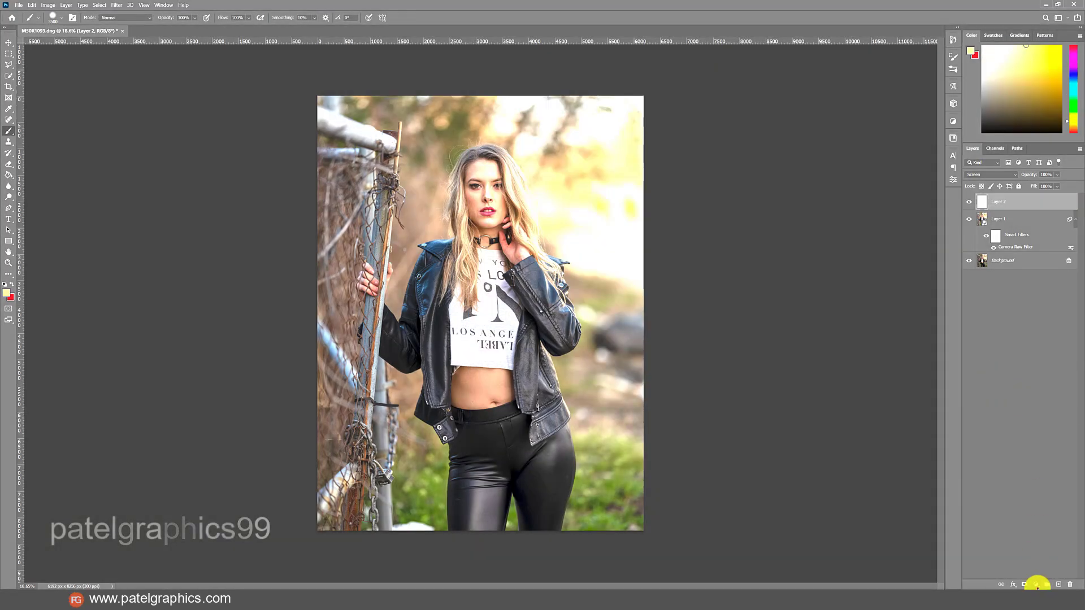
left_click(1036, 584)
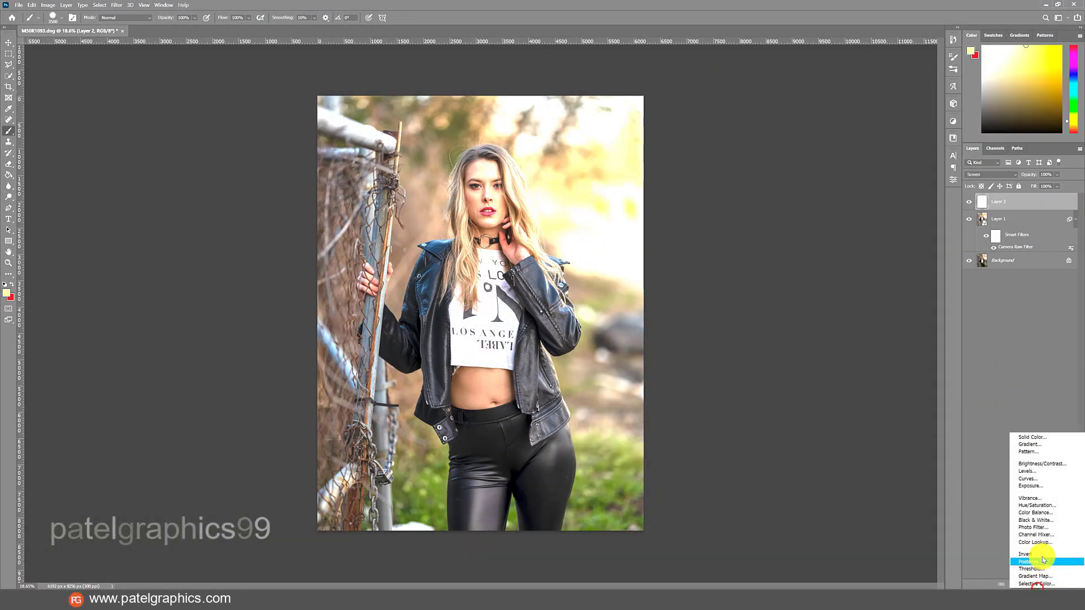
left_click(1039, 546)
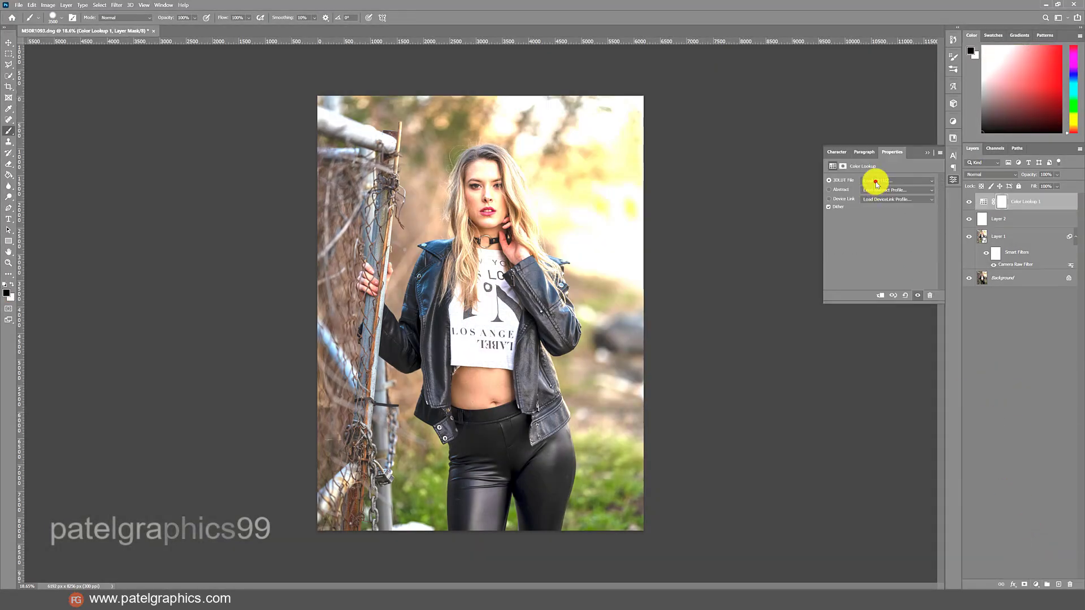
left_click(875, 180)
key("Down")
key("Down")
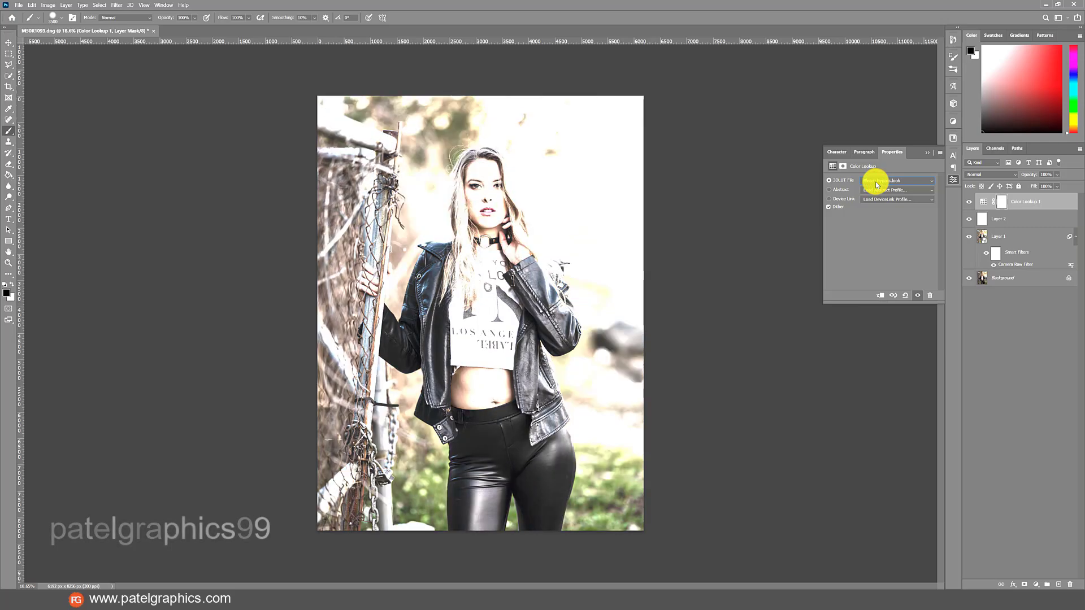
key("Down")
key("Down")
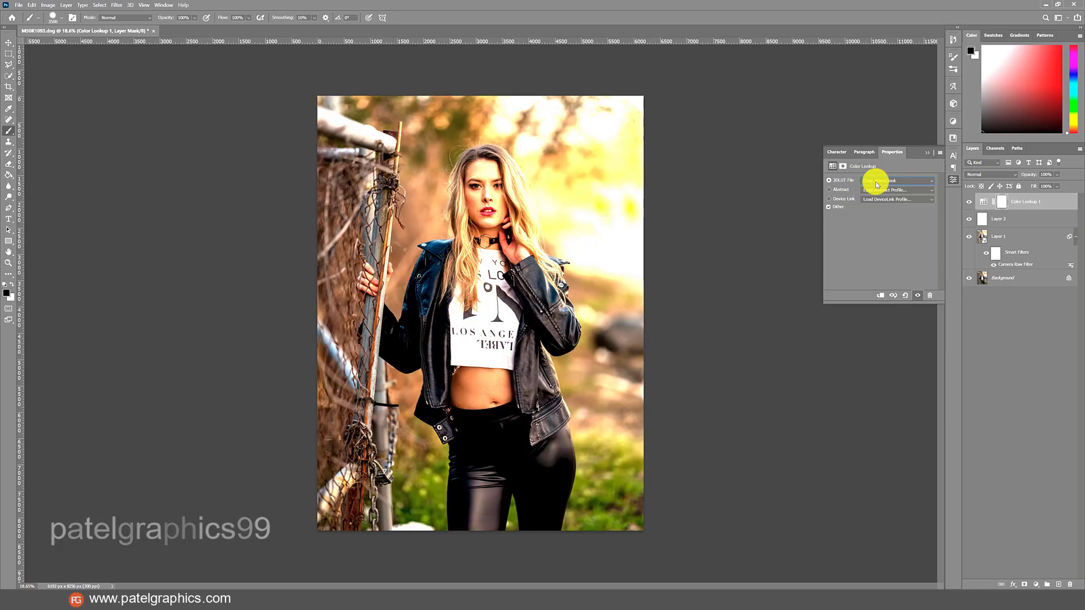
key("Down")
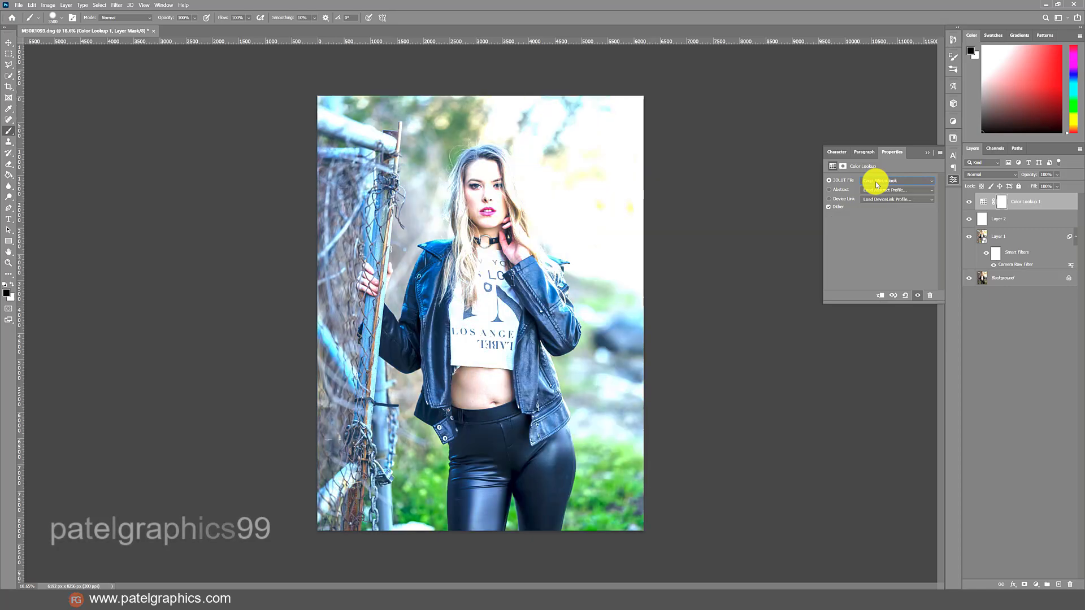
key("Down")
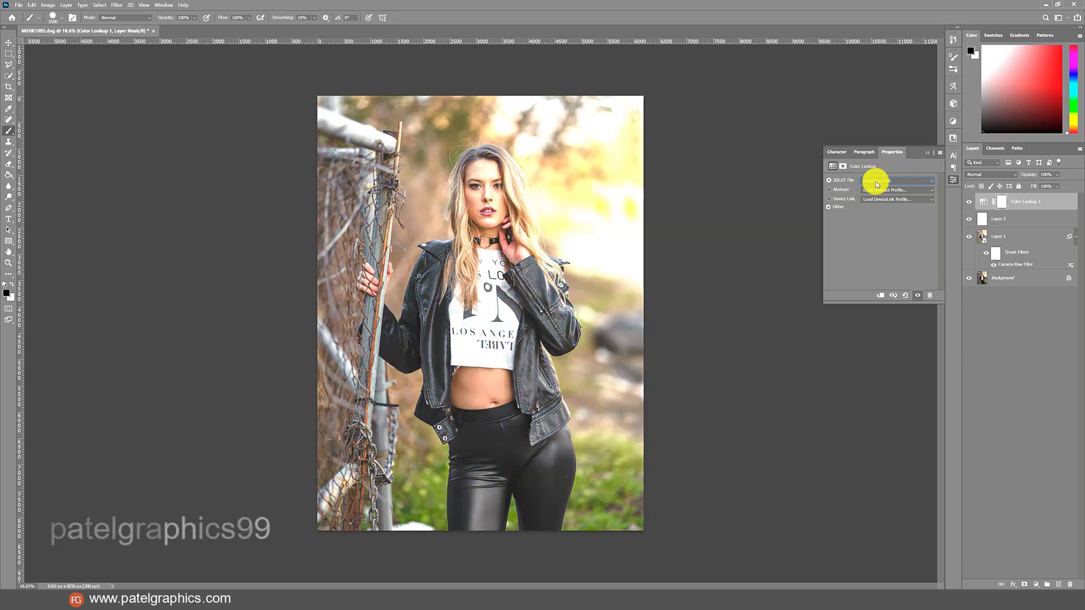
key("Down")
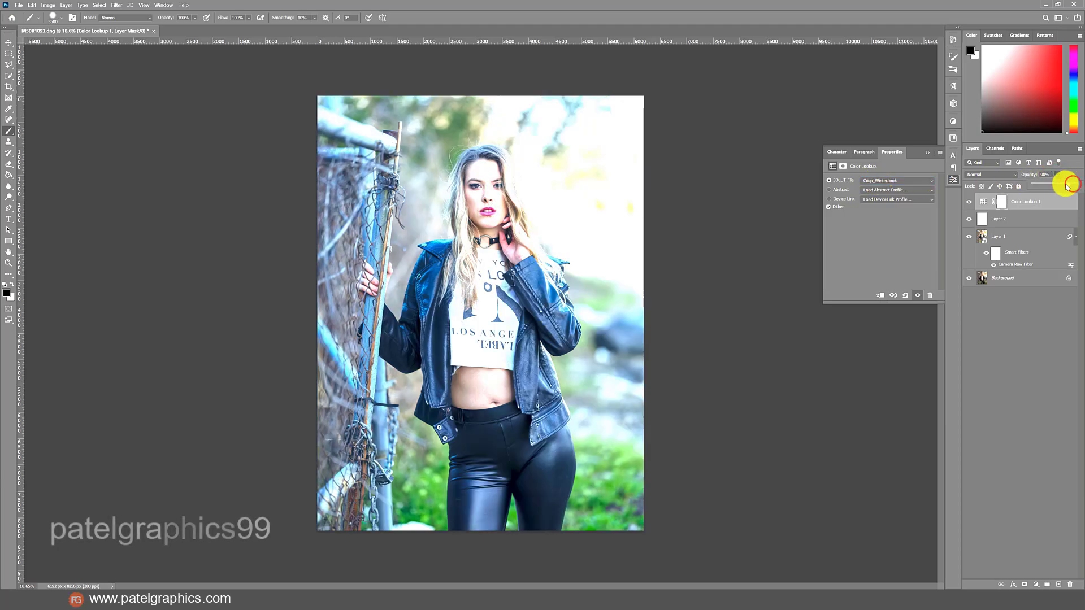
left_click_drag(1031, 186, 1034, 186)
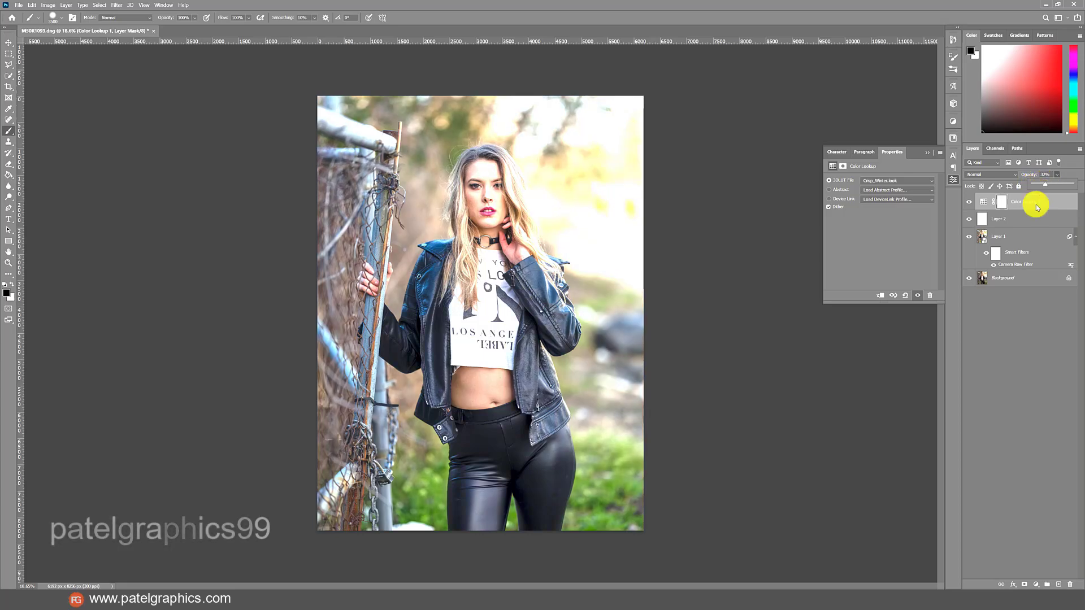
Step: Add a second Color Lookup adjustment layer on top and set its 3DLUT file to FallColors.look
left_click(1036, 584)
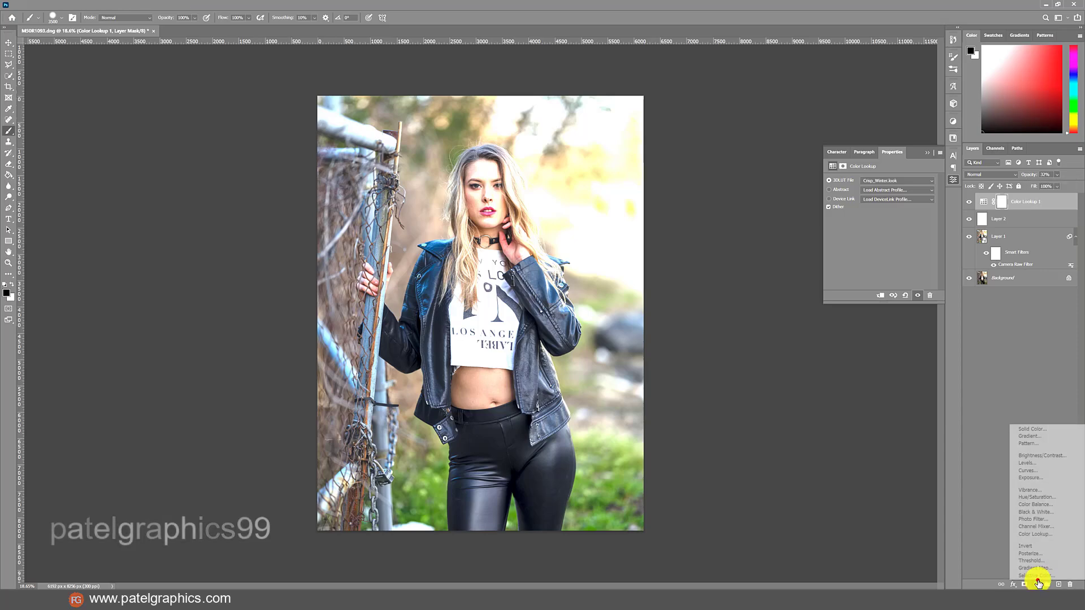
left_click(1038, 534)
left_click(877, 180)
left_click(877, 185)
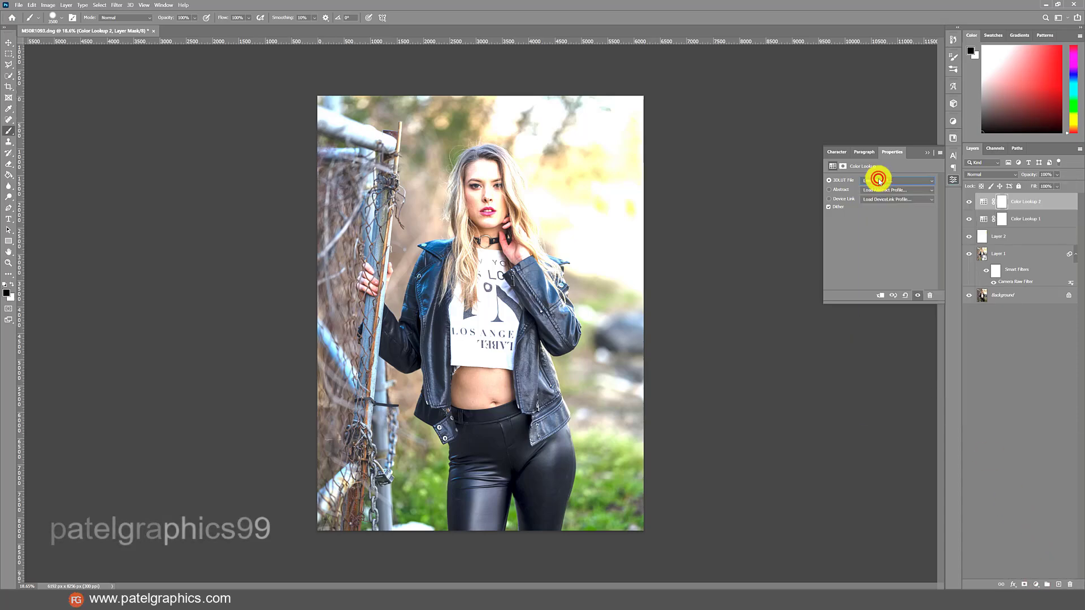
key("Down")
key("Down")
key("Down")
key("Down")
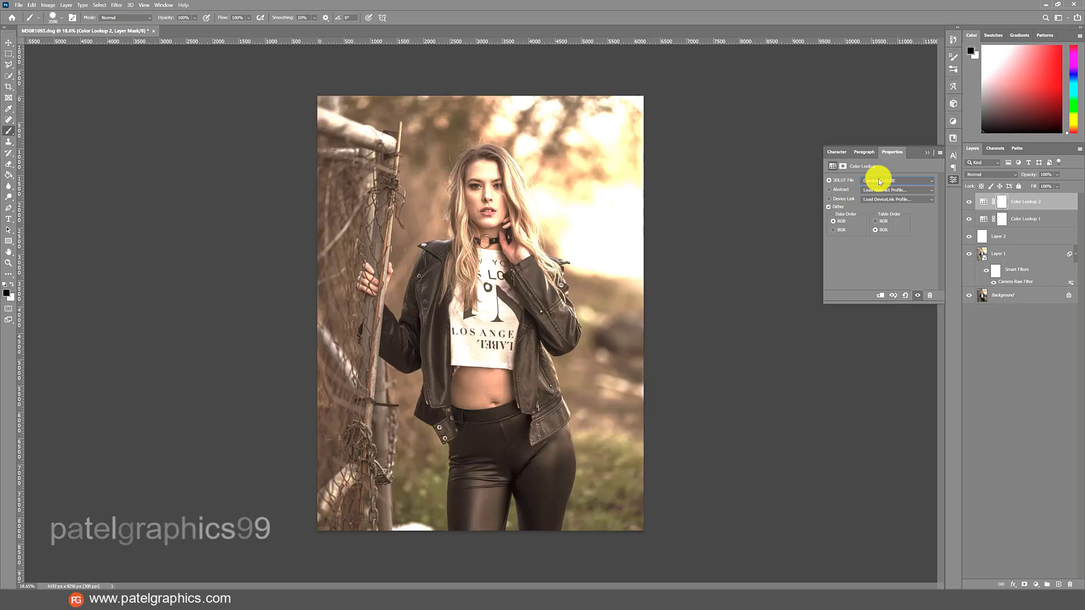
key("Down")
key("Down")
key("Down")
key("Down")
key("Down")
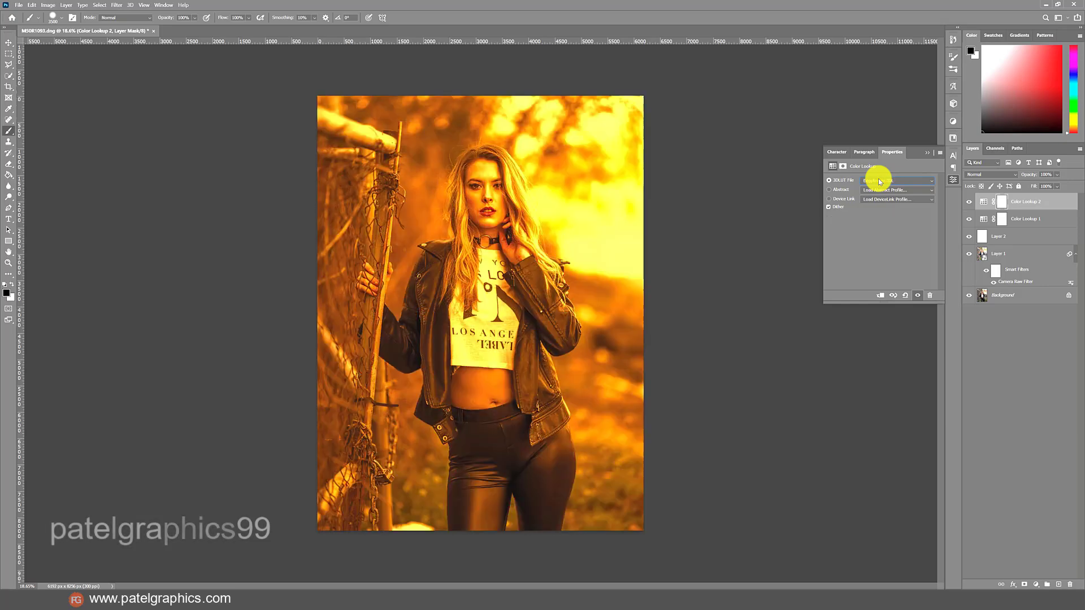
key("Down")
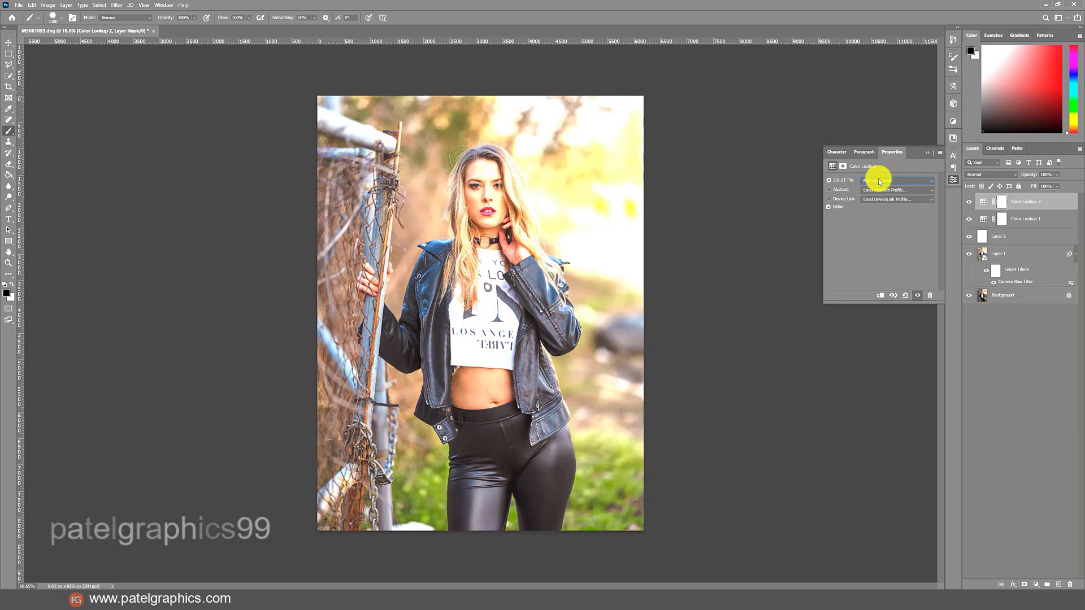
Step: Compare the photo with and without the FallColors lookup and reduce that adjustment layer's opacity to soften the effect
left_click(966, 201)
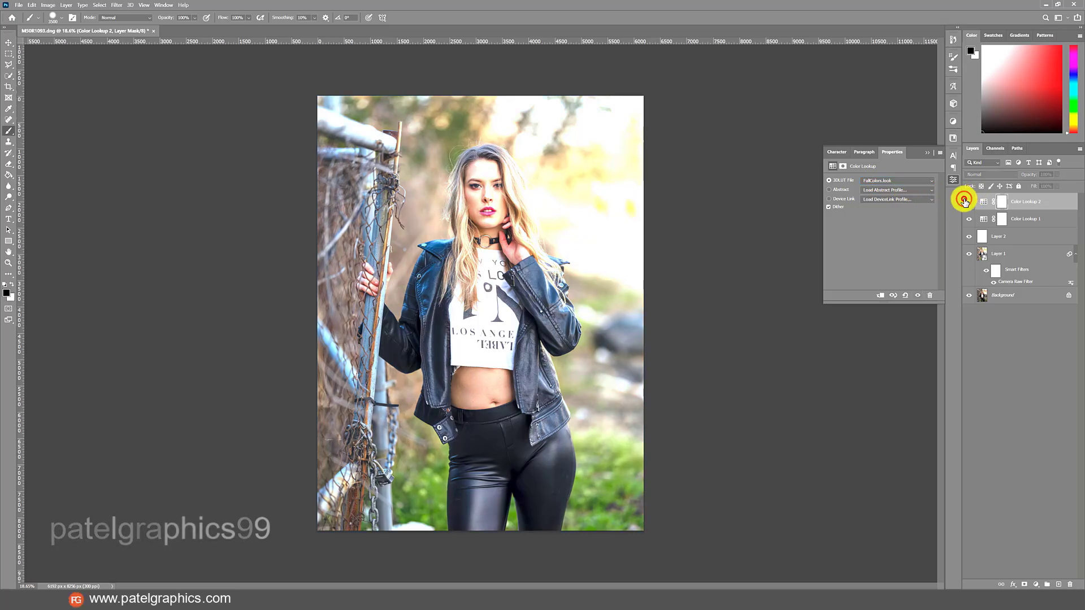
left_click(965, 202)
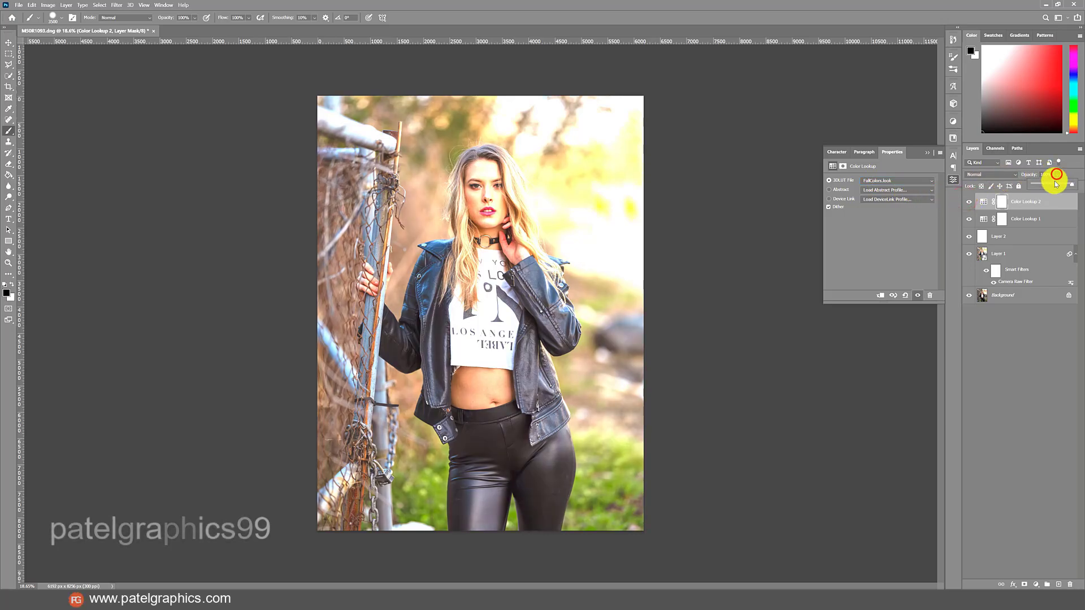
left_click_drag(1027, 188, 1032, 186)
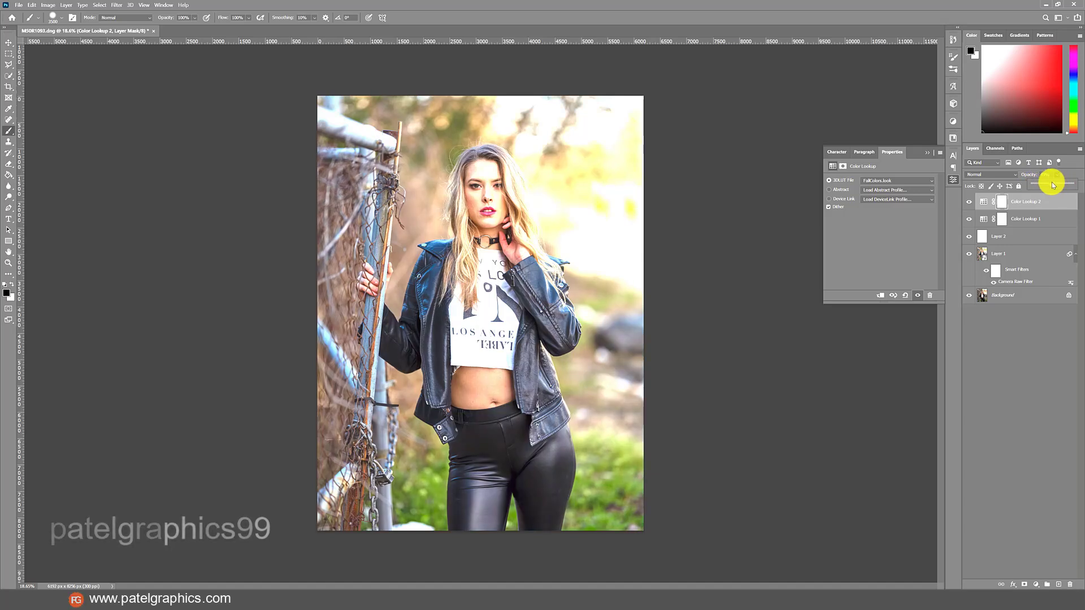
Step: Group all layers from the top Color Lookup adjustment down to Layer 1, leaving the Background outside the group
left_click(1050, 206)
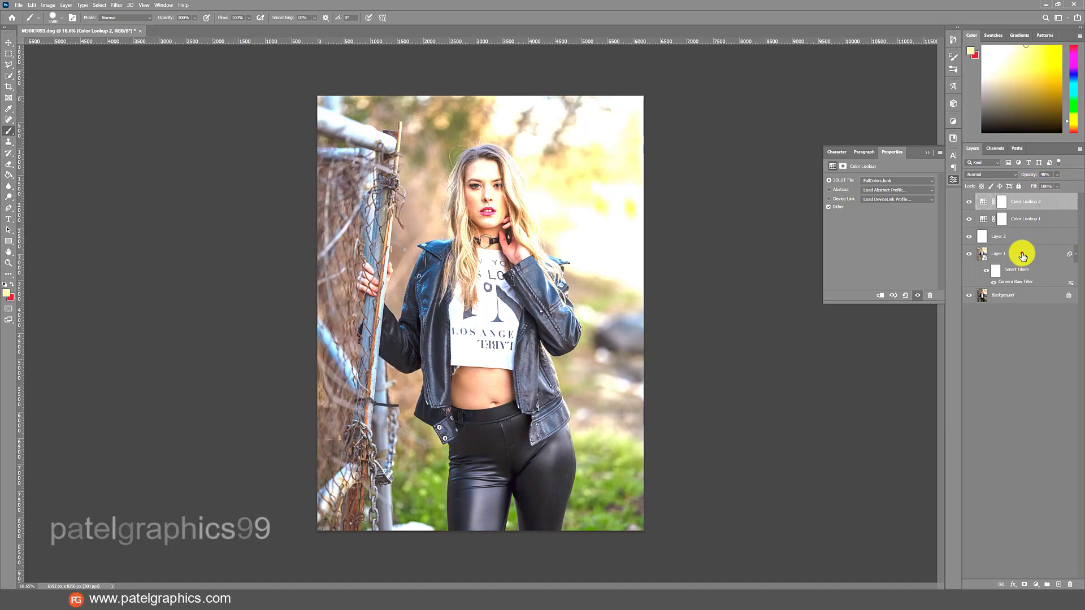
left_click(1022, 256, "shift")
key("ctrl+g")
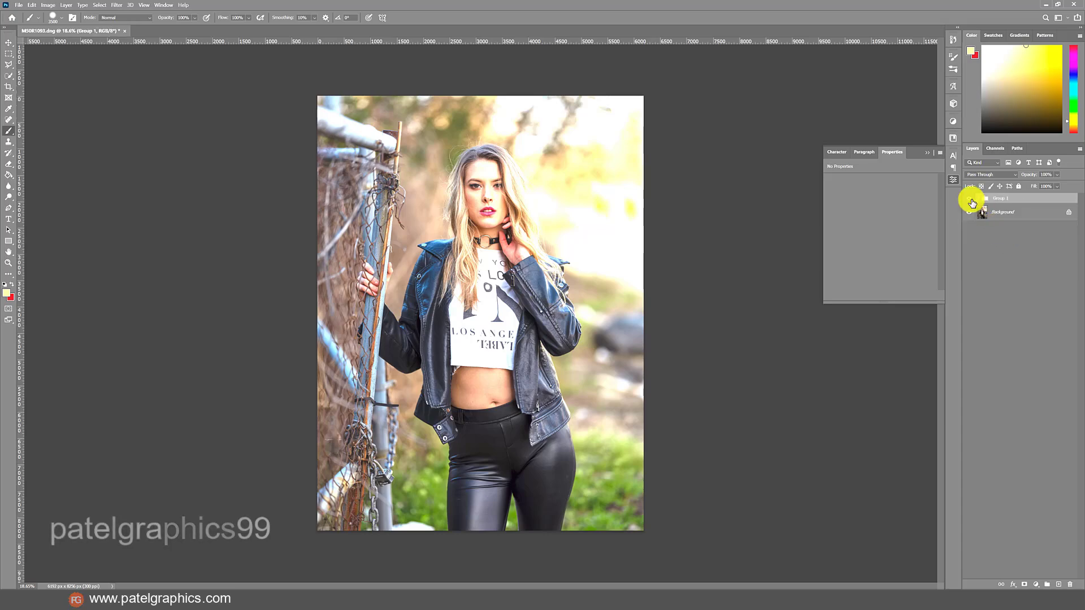
Step: Toggle the group's visibility to compare the original portrait with the finished edit, leaving the group visible
left_click(969, 198)
scroll(636, 225, "up", 3)
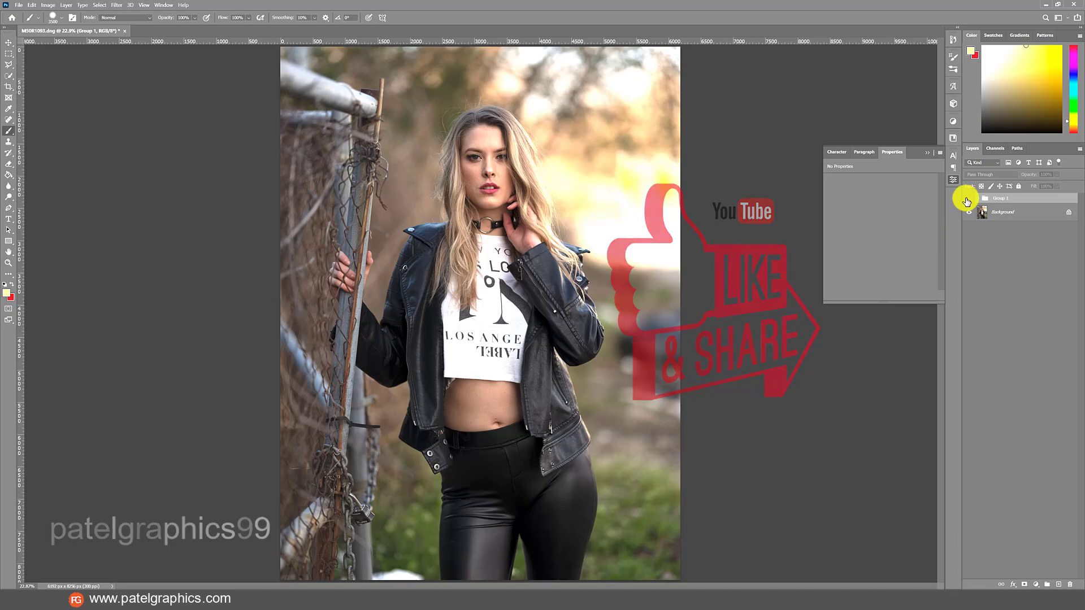
left_click(968, 198)
left_click(967, 199)
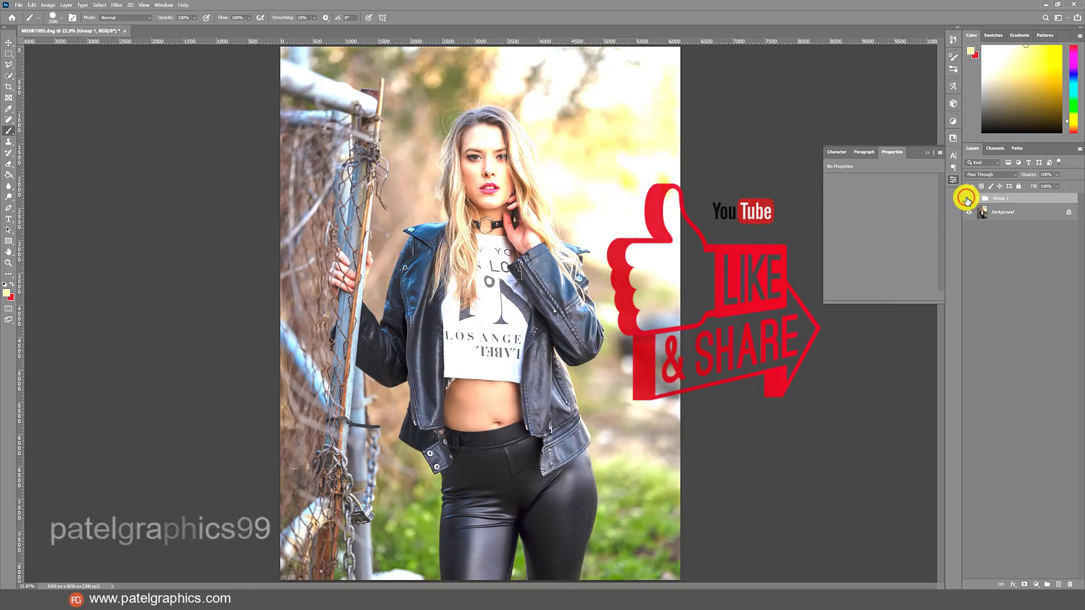
left_click(967, 199)
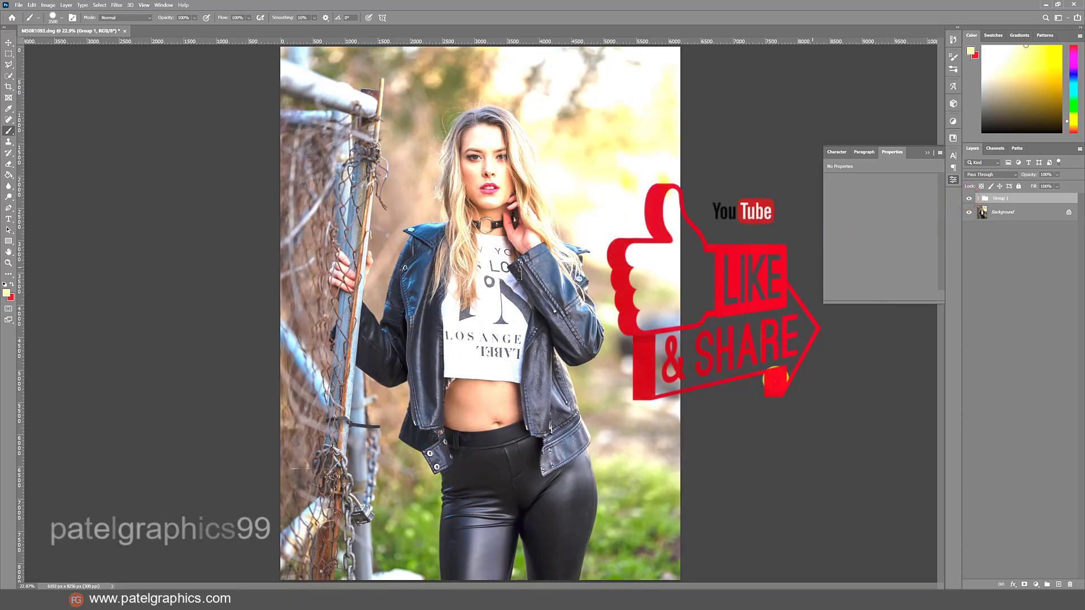